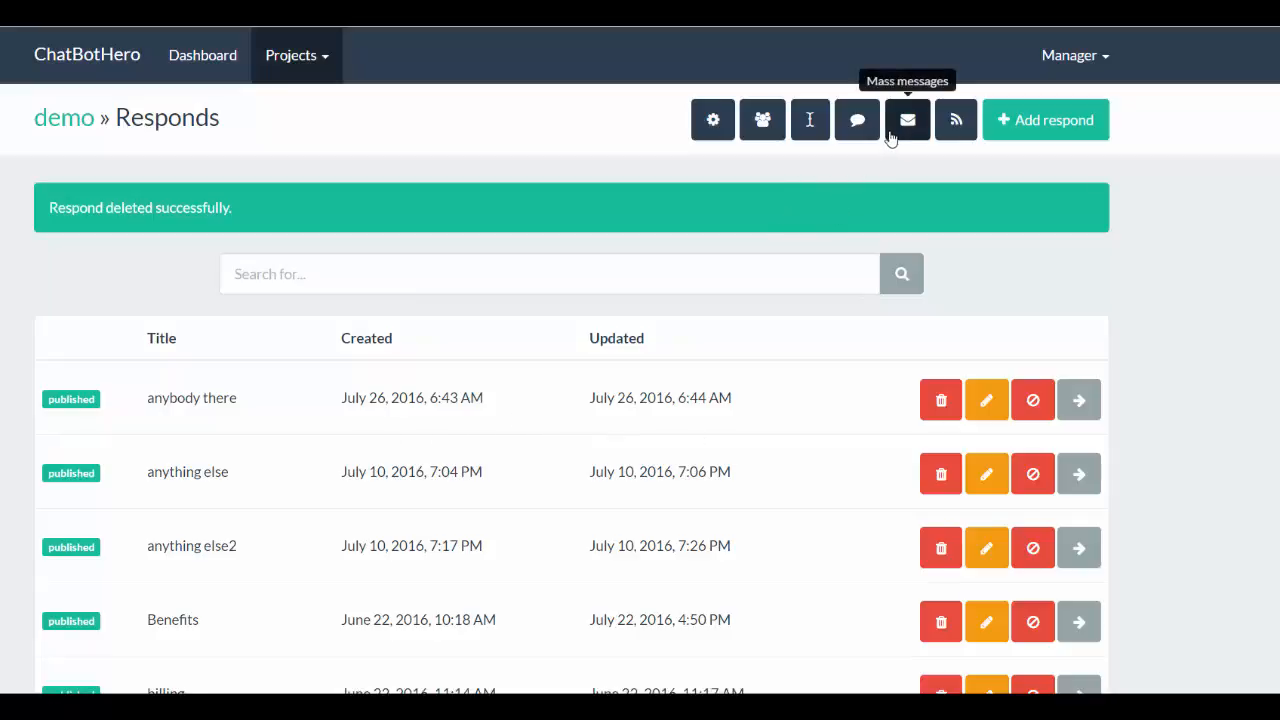
- Open a new scheduled message in the demo project's mass messages and view the responds available to send
{"action": "left_click", "coordinate": [907, 135]}
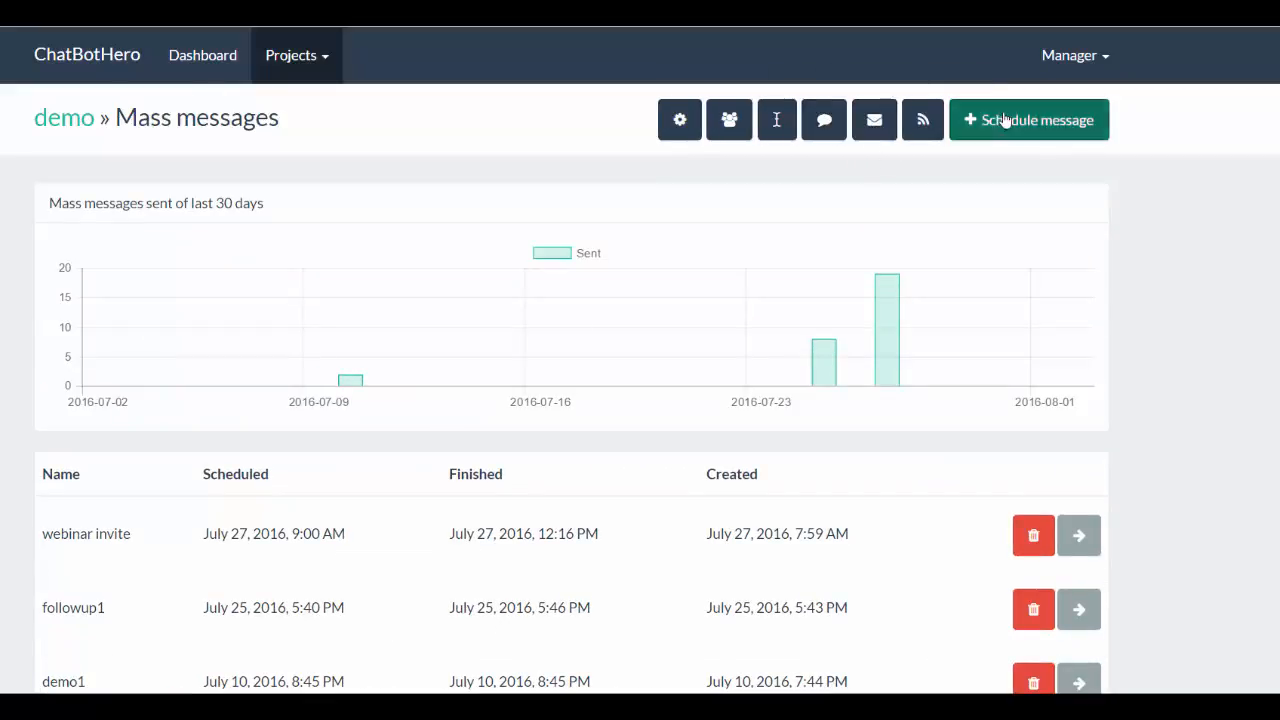
{"action": "left_click", "coordinate": [966, 120]}
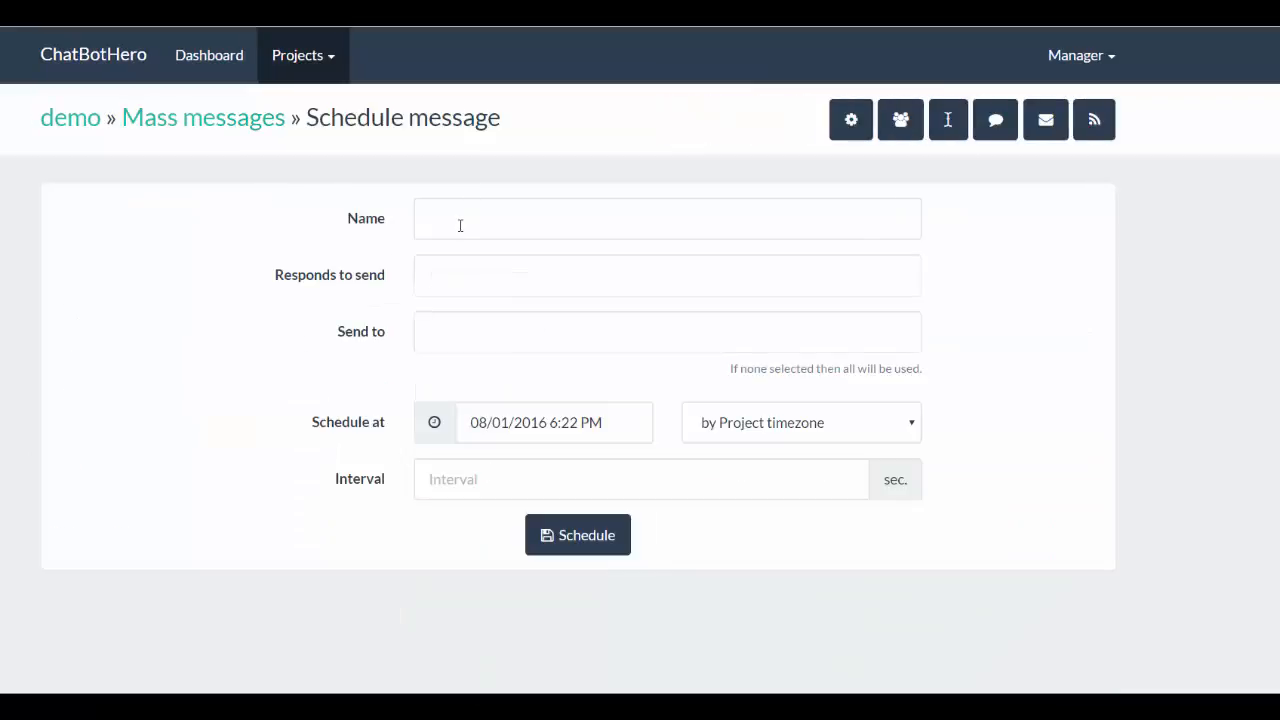
{"action": "left_click", "coordinate": [454, 280]}
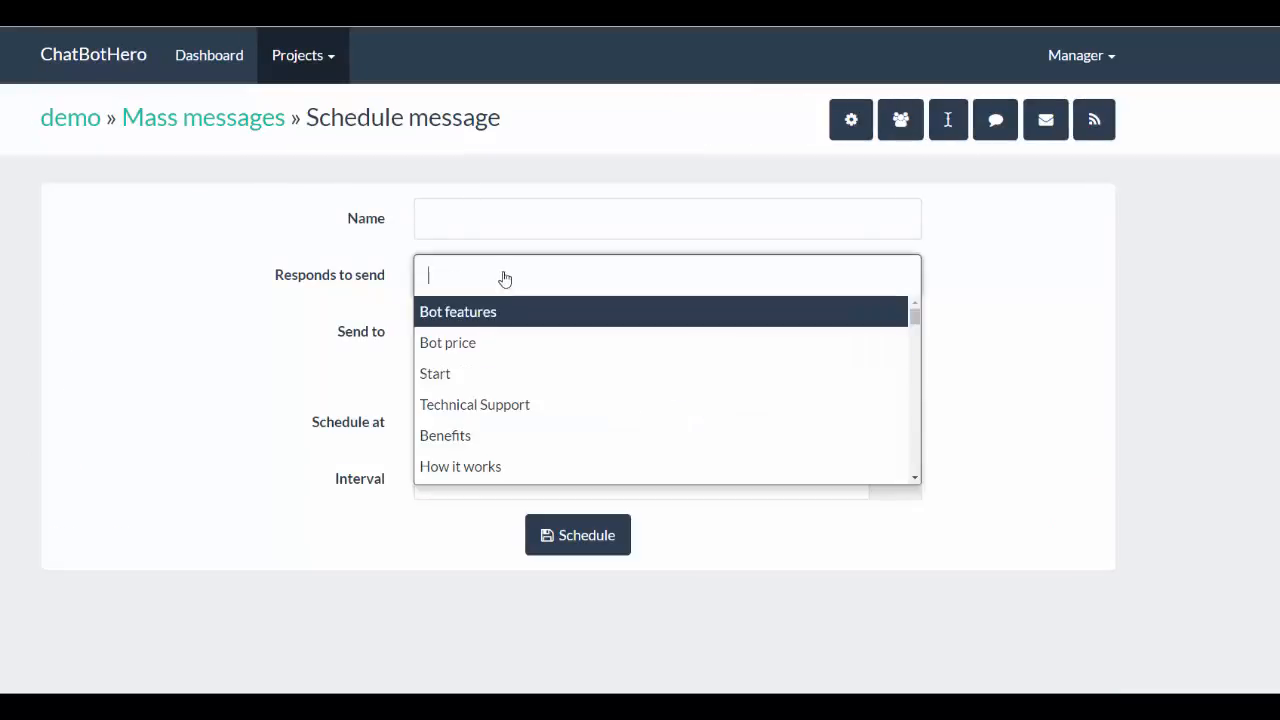
{"action": "left_click", "coordinate": [366, 264]}
- Add two individual recipients, the first and third people listed, to the scheduled message's Send to field
{"action": "left_click", "coordinate": [452, 337]}
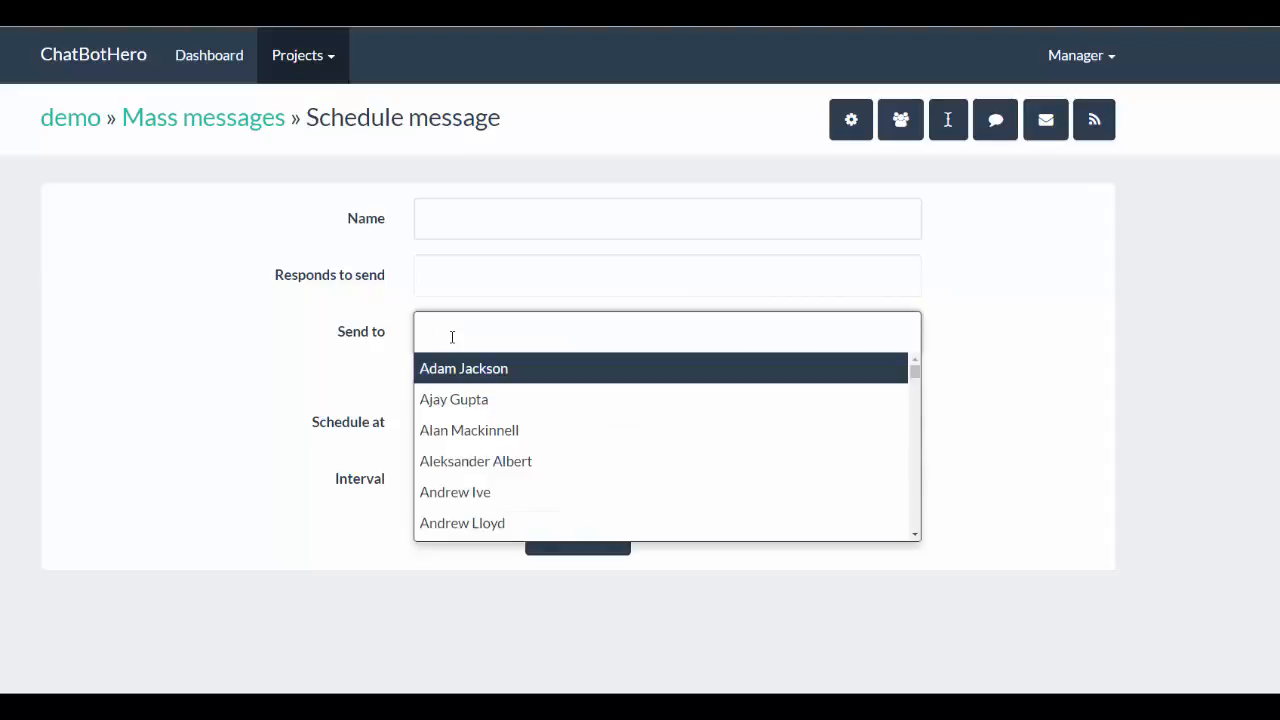
{"action": "left_click", "coordinate": [468, 331]}
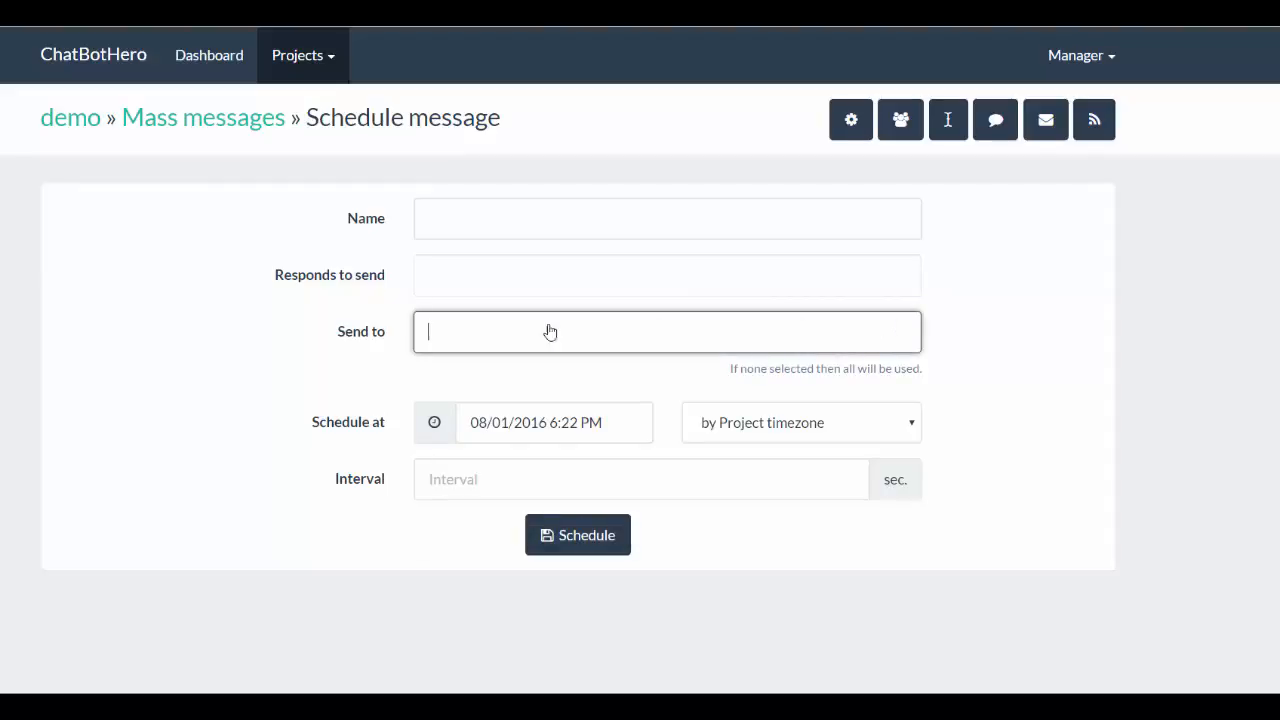
{"action": "left_click", "coordinate": [480, 335]}
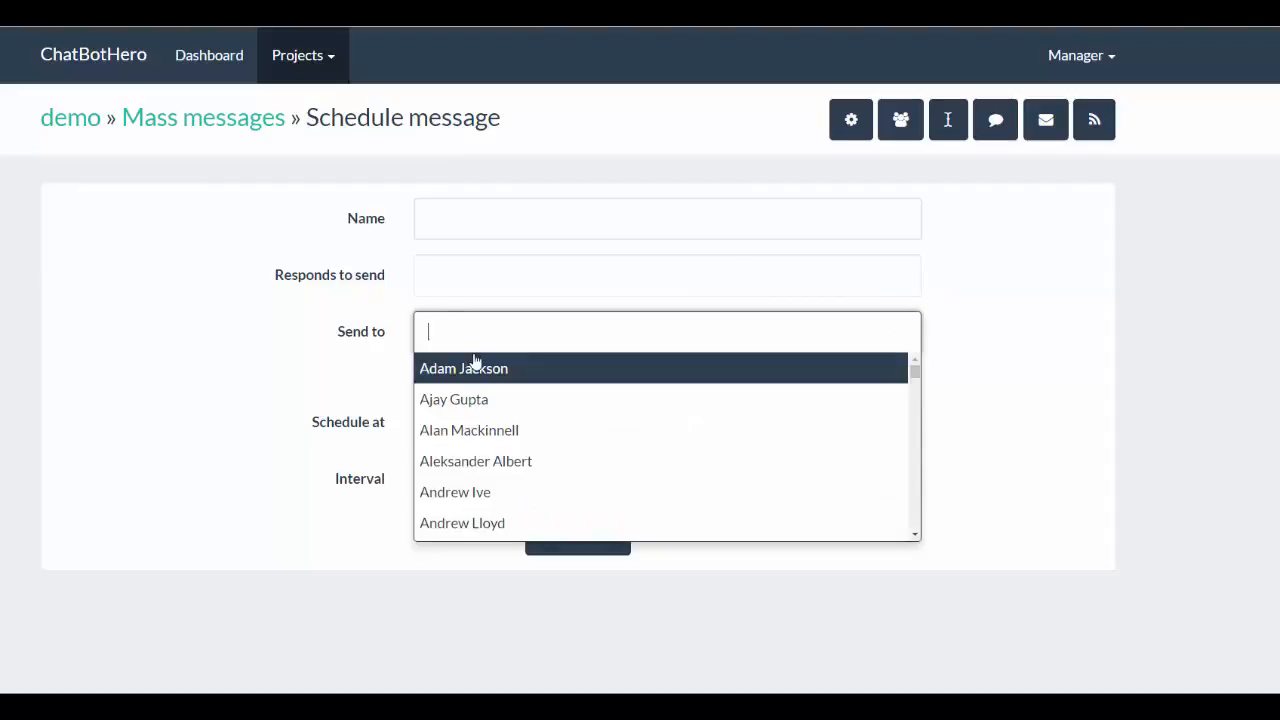
{"action": "left_click", "coordinate": [465, 366]}
{"action": "left_click", "coordinate": [580, 336]}
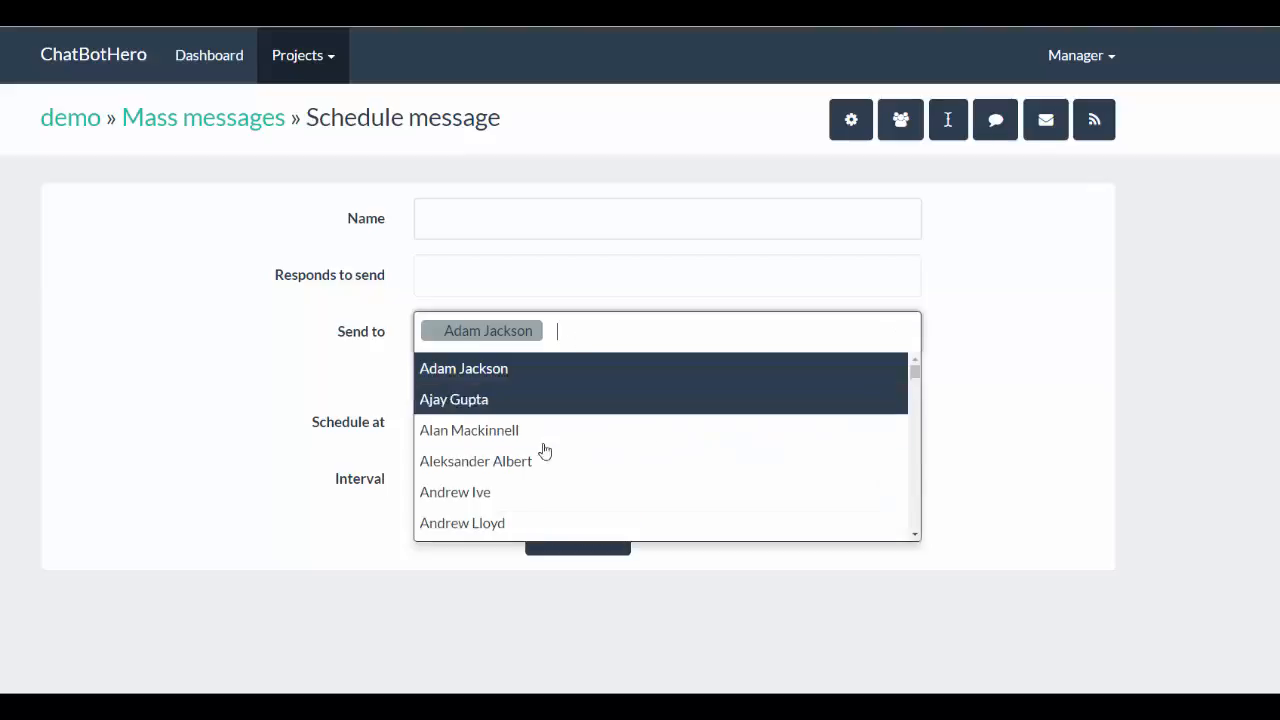
{"action": "left_click", "coordinate": [530, 432]}
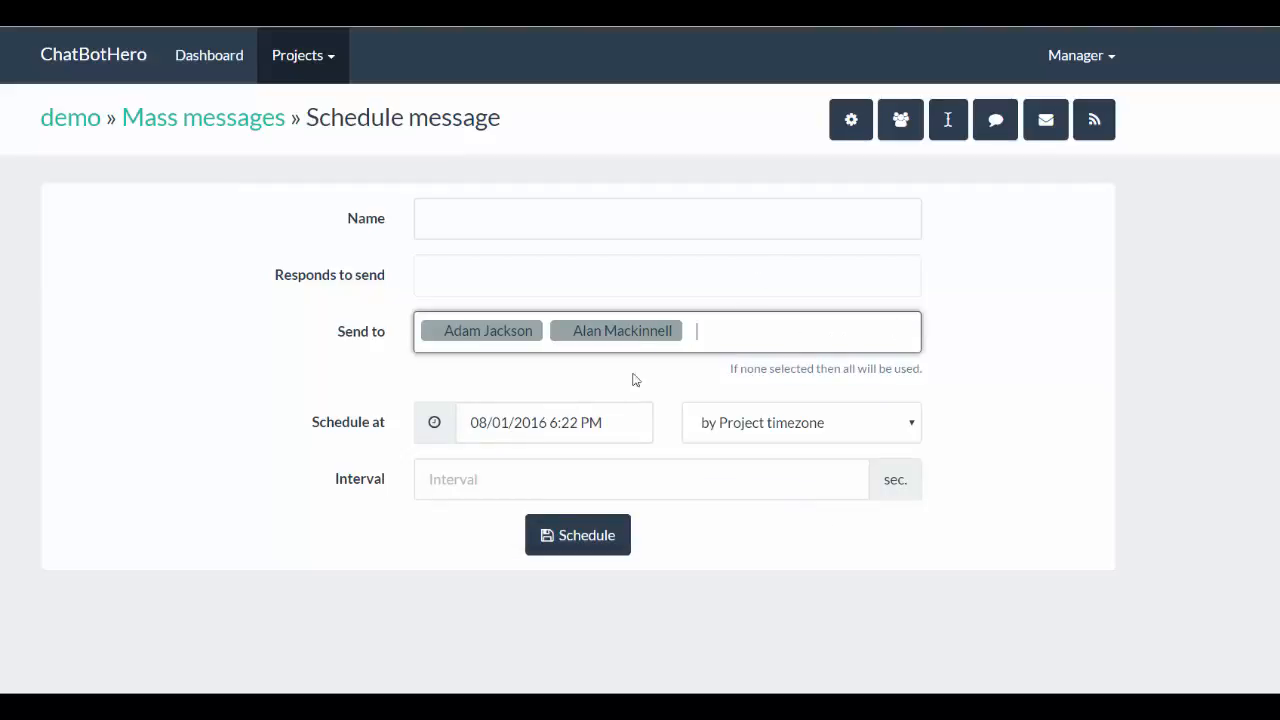
- Examine the scheduled message's send time, timezone choices and interval setting
{"action": "left_click", "coordinate": [553, 425]}
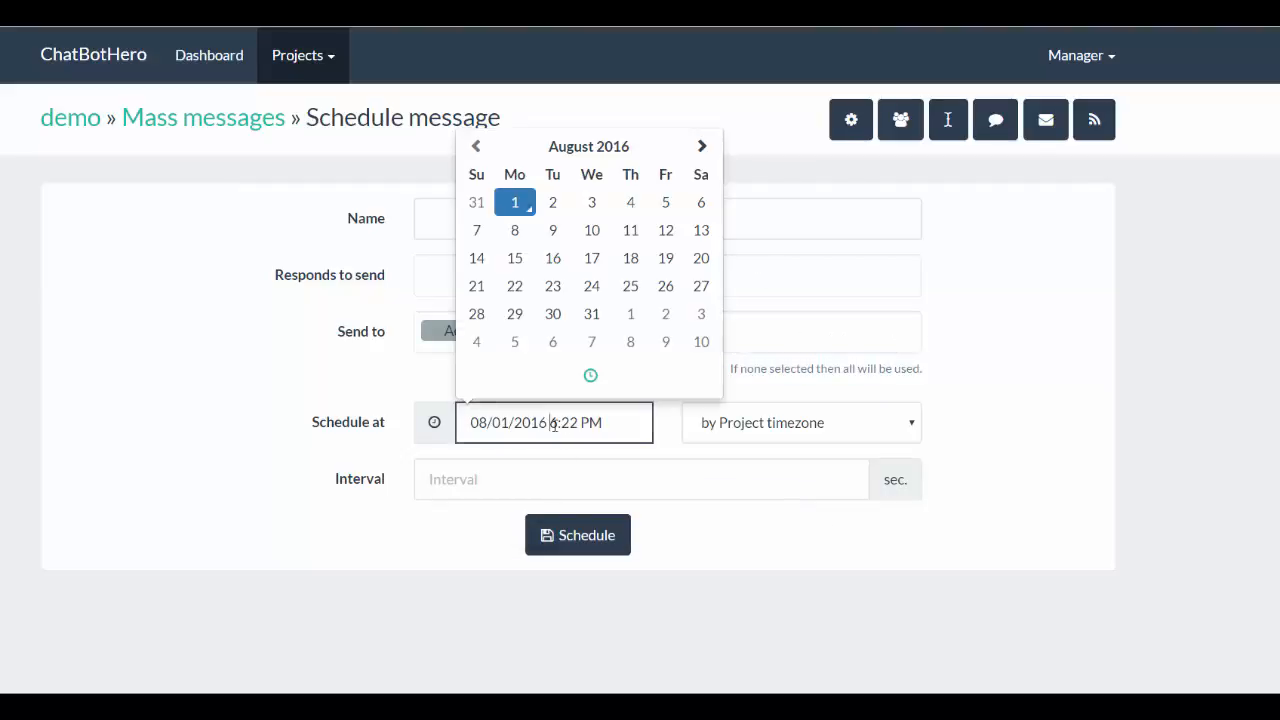
{"action": "left_click", "coordinate": [779, 424]}
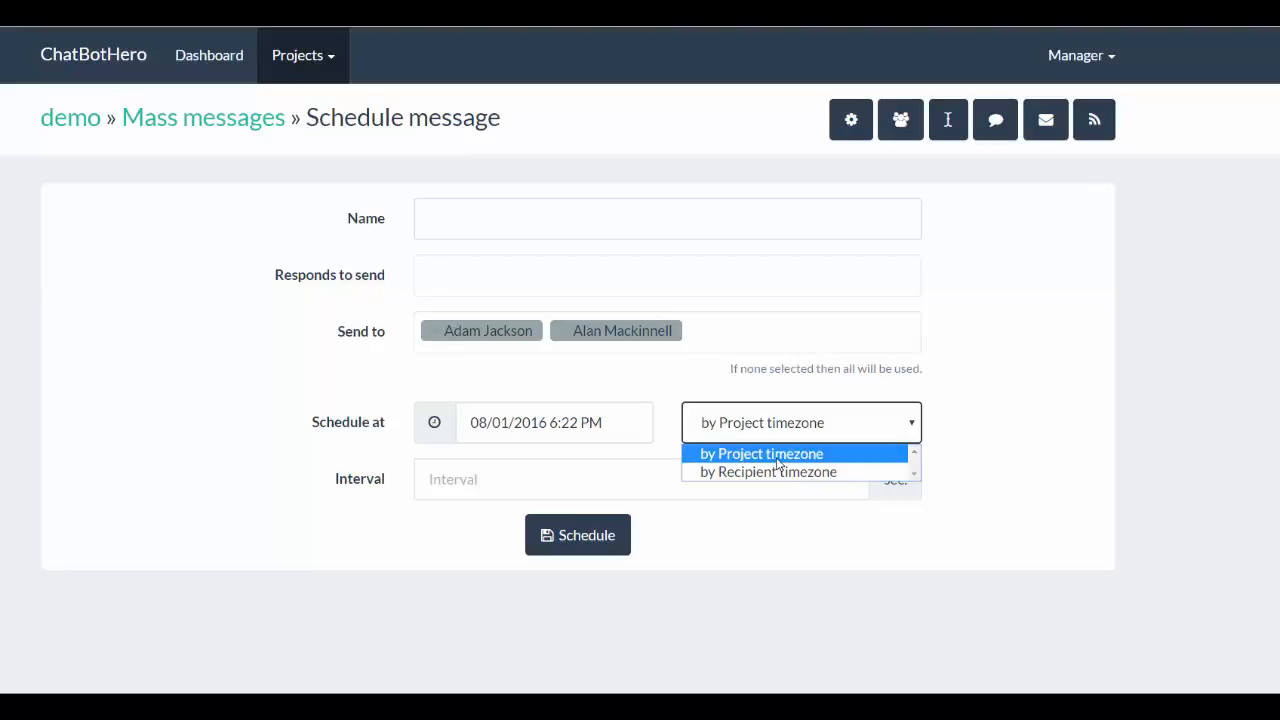
{"action": "left_click", "coordinate": [531, 482]}
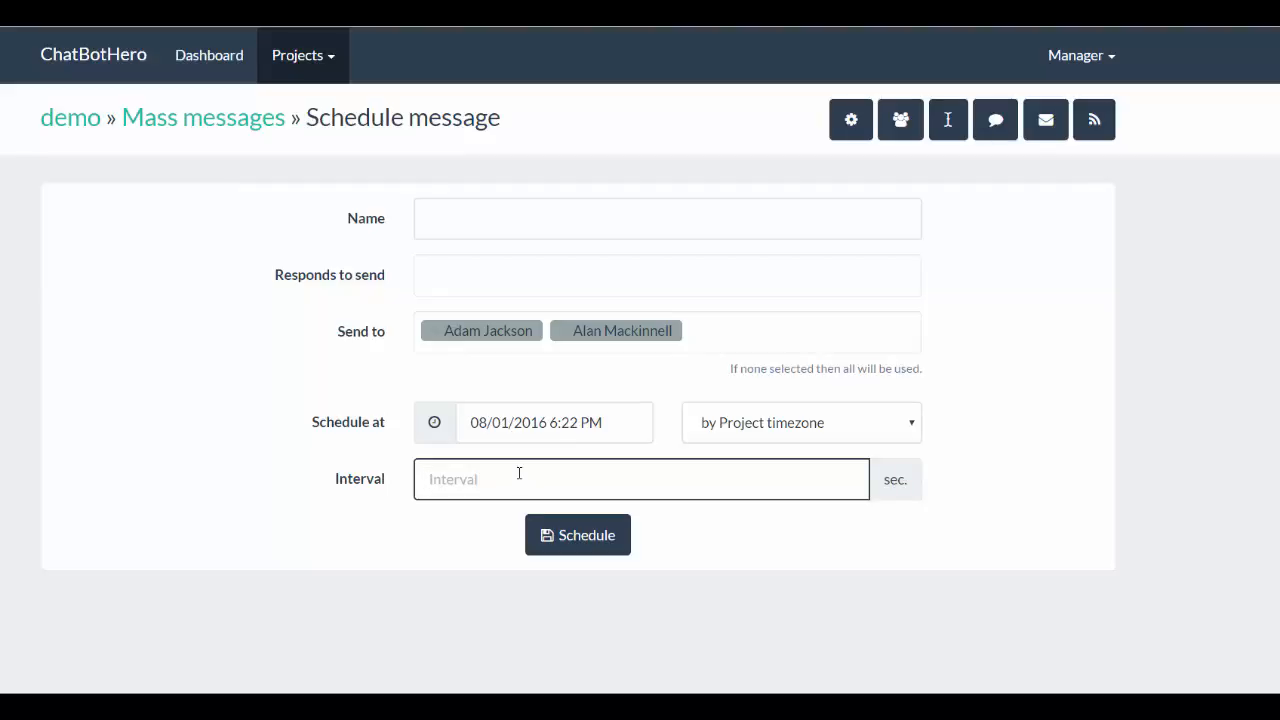
- Remove both selected recipients from the scheduled message's Send to field
{"action": "left_click", "coordinate": [691, 326]}
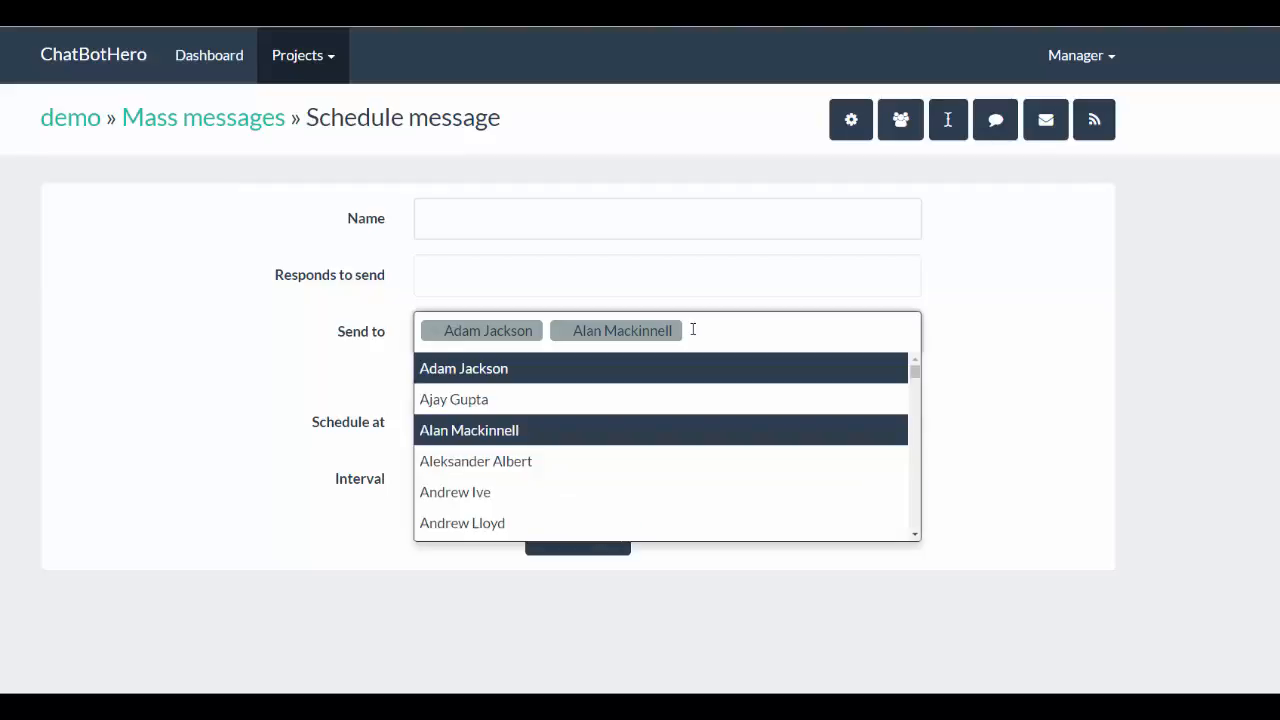
{"action": "key", "text": "BackSpace"}
{"action": "key", "text": "BackSpace"}
{"action": "key", "text": "BackSpace"}
{"action": "key", "text": "BackSpace"}
{"action": "key", "text": "BackSpace"}
{"action": "key", "text": "BackSpace"}
{"action": "key", "text": "BackSpace"}
{"action": "key", "text": "BackSpace"}
{"action": "key", "text": "BackSpace"}
{"action": "key", "text": "BackSpace"}
{"action": "key", "text": "BackSpace"}
{"action": "key", "text": "BackSpace"}
{"action": "key", "text": "BackSpace"}
{"action": "key", "text": "BackSpace"}
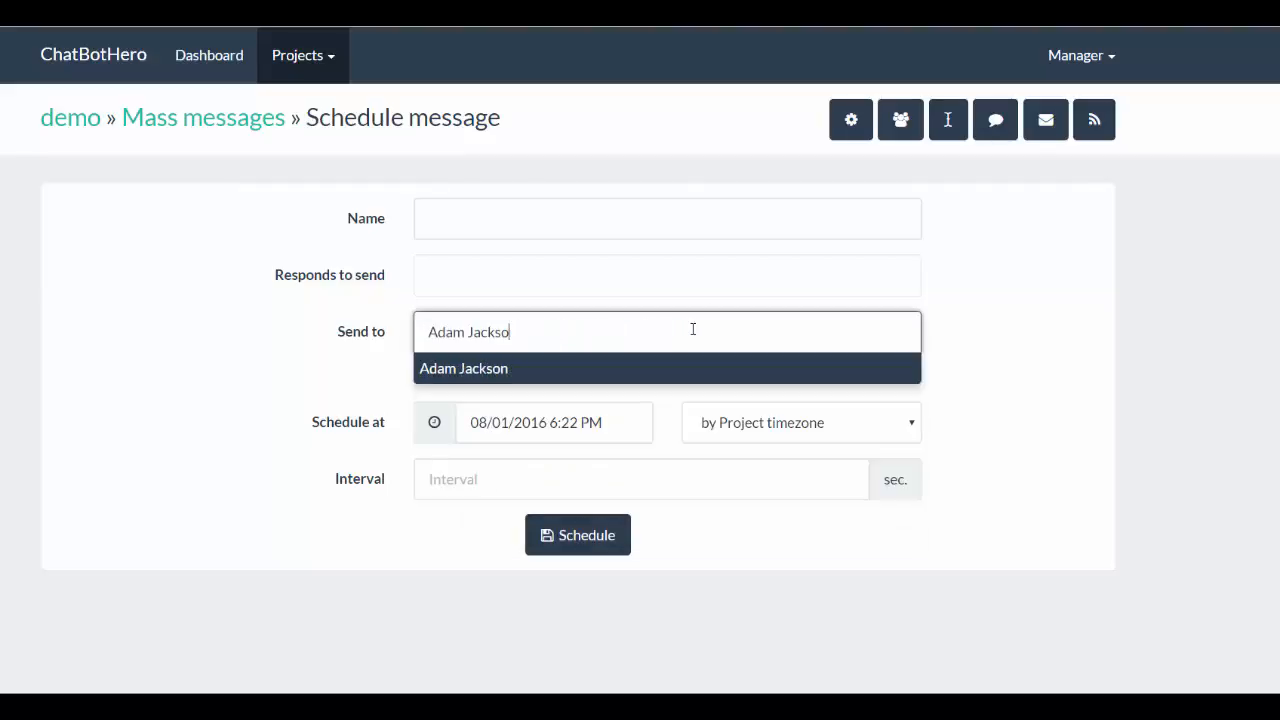
{"action": "key", "text": "BackSpace"}
{"action": "key", "text": "BackSpace"}
{"action": "key", "text": "BackSpace"}
{"action": "key", "text": "BackSpace"}
{"action": "key", "text": "BackSpace"}
{"action": "key", "text": "BackSpace"}
{"action": "key", "text": "BackSpace"}
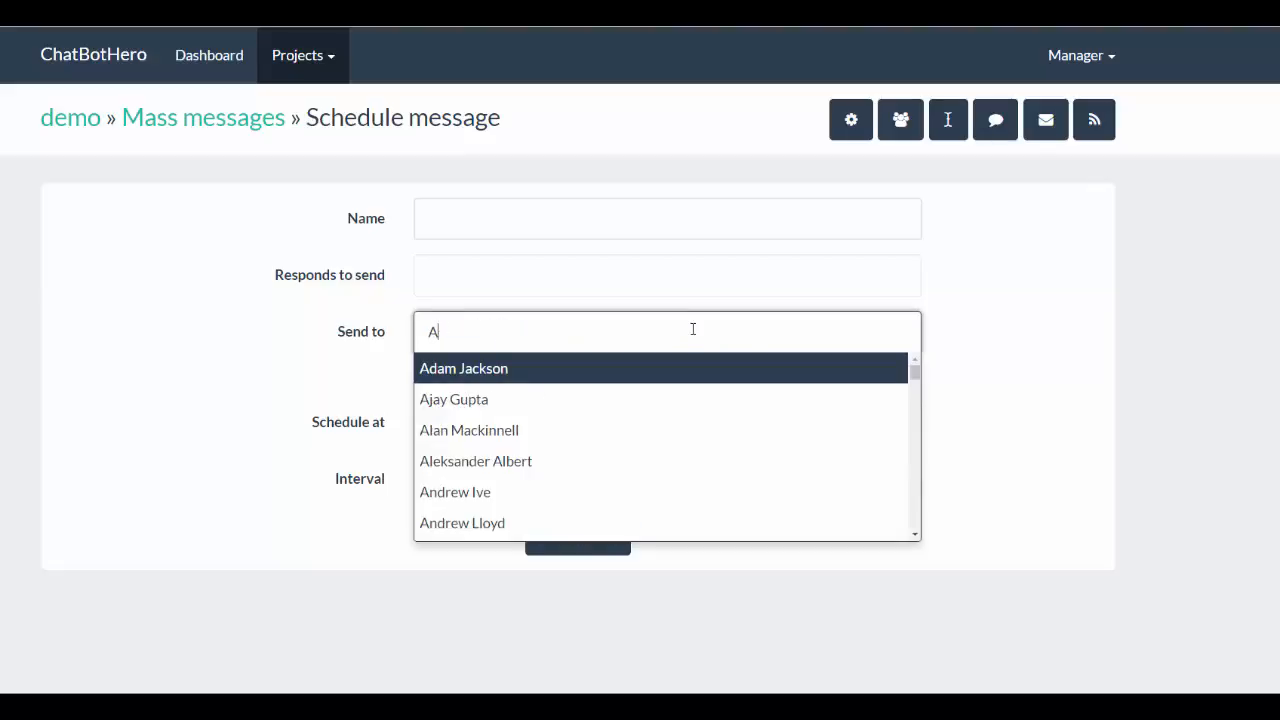
{"action": "left_click", "coordinate": [325, 364]}
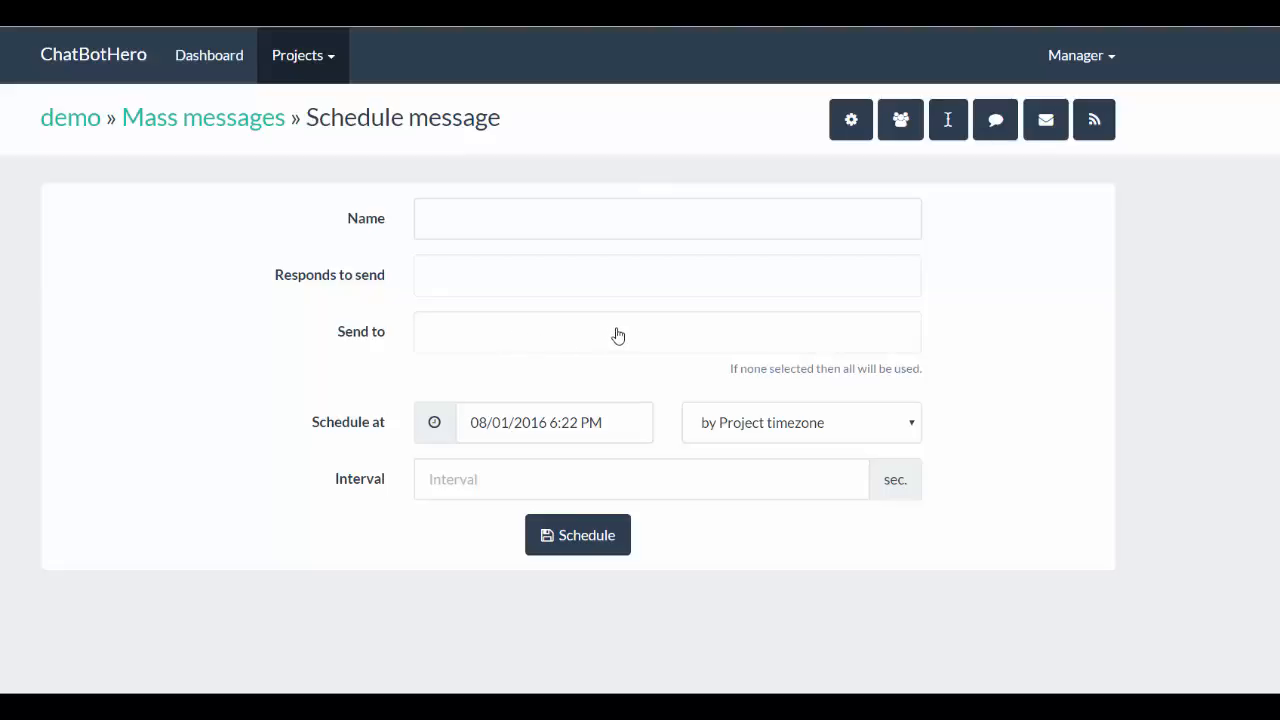
- Open the demo project's channels page and review the list of subscription channels
{"action": "left_click", "coordinate": [1095, 121]}
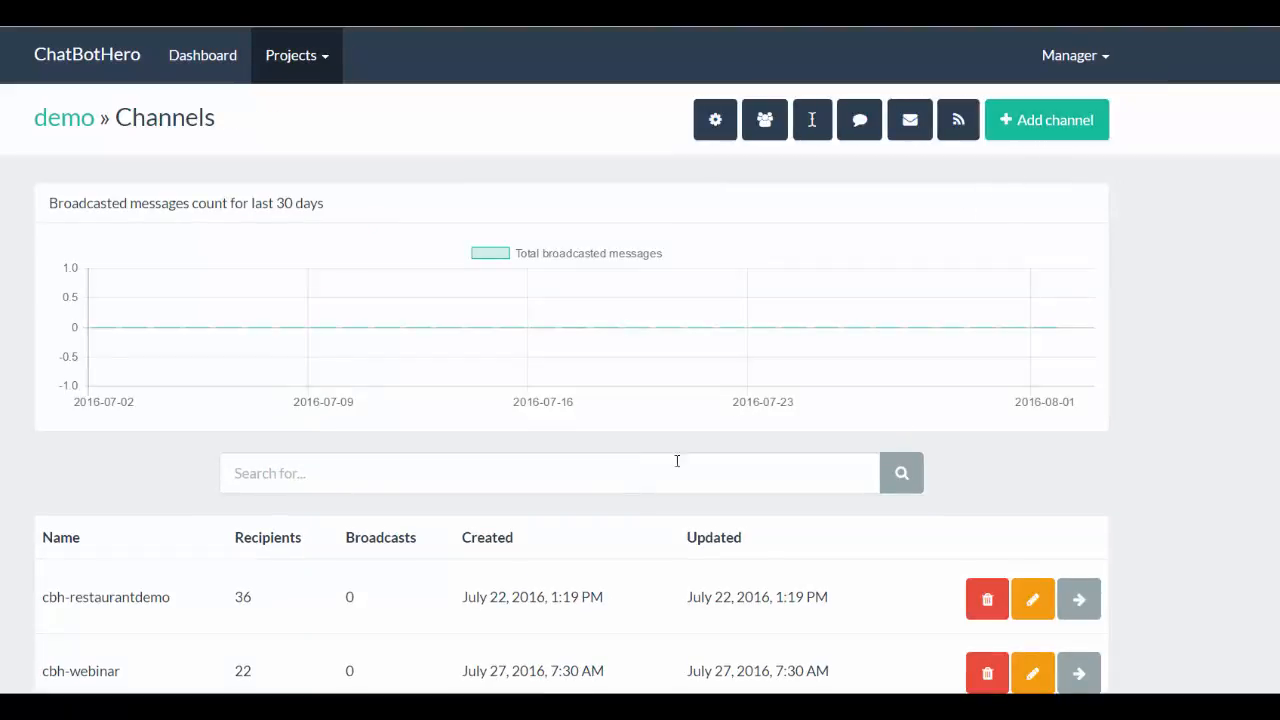
{"action": "scroll", "coordinate": [863, 294], "scroll_direction": "down", "scroll_amount": 3}
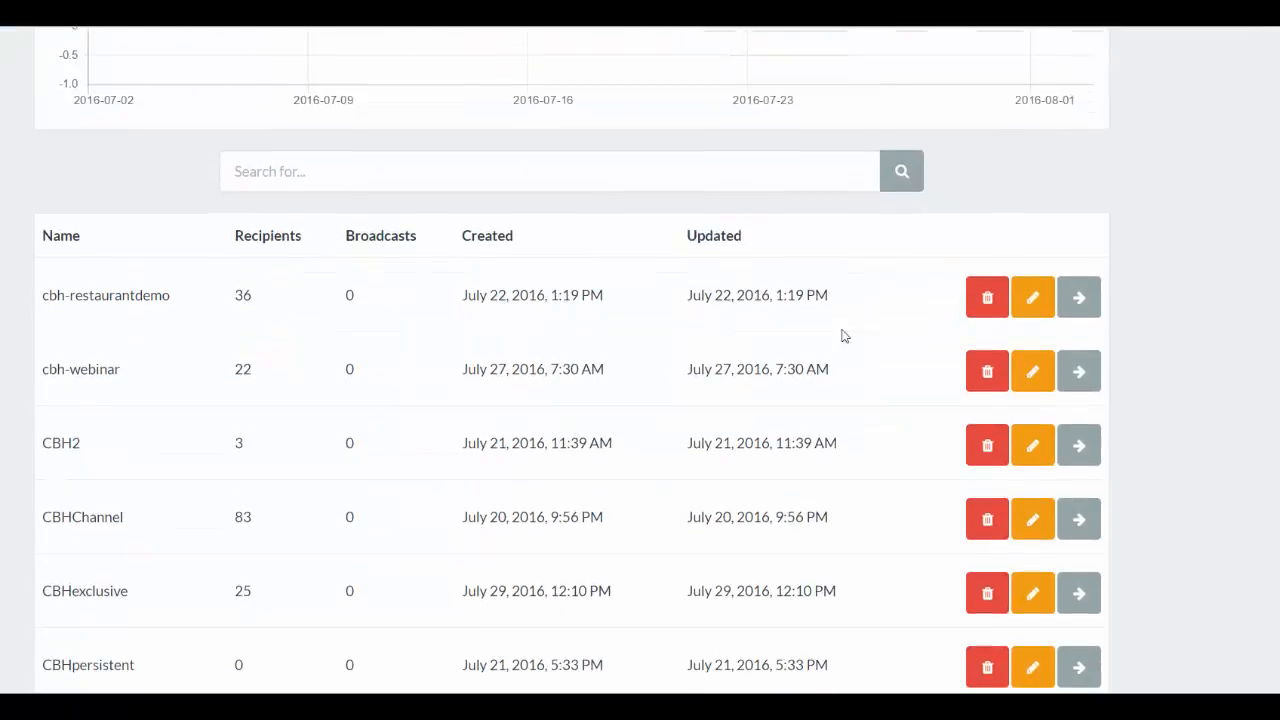
{"action": "scroll", "coordinate": [146, 530], "scroll_direction": "down", "scroll_amount": 1}
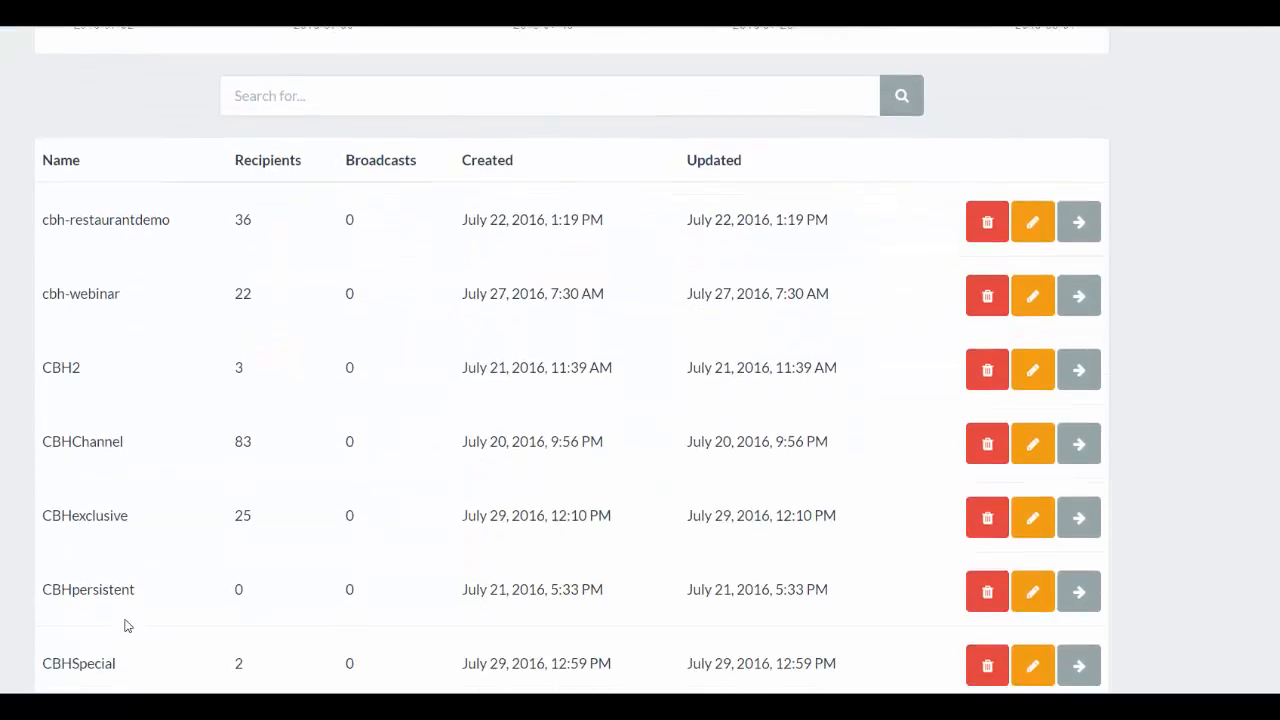
{"action": "scroll", "coordinate": [250, 455], "scroll_direction": "up", "scroll_amount": 4}
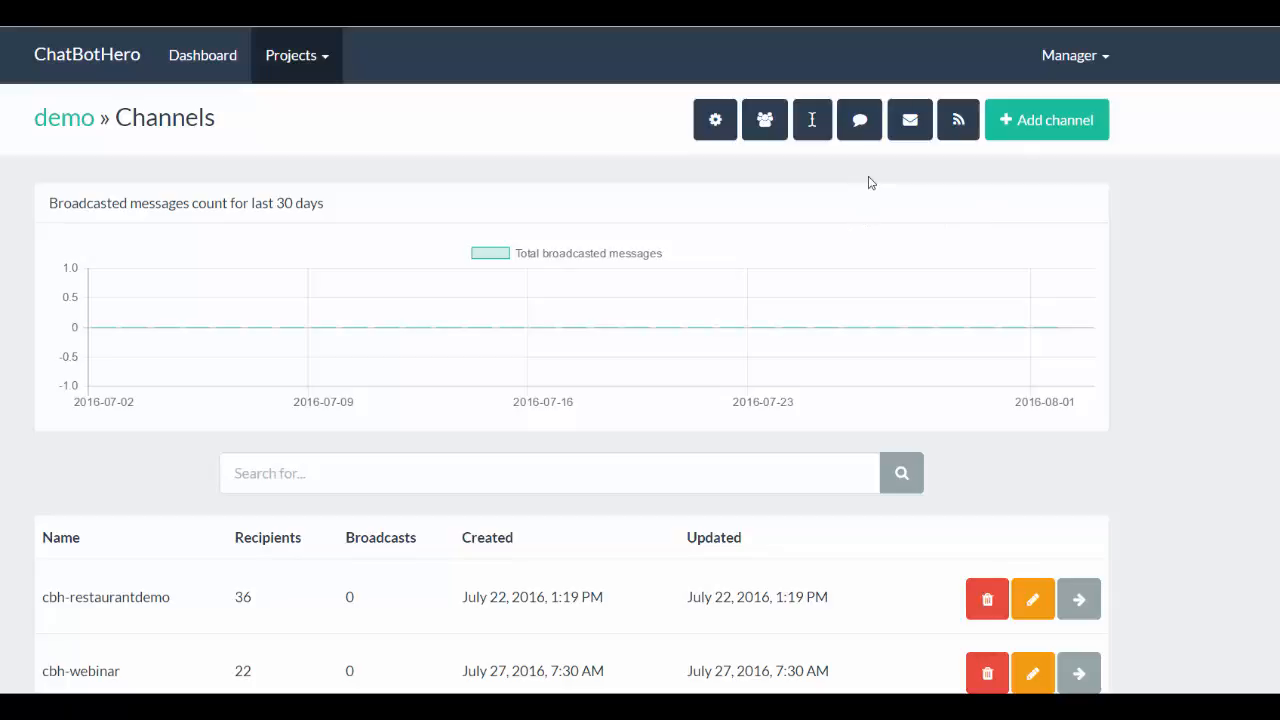
- Open the "restaurant demo" respond for editing from the second page of the project's responds list
{"action": "left_click", "coordinate": [859, 120]}
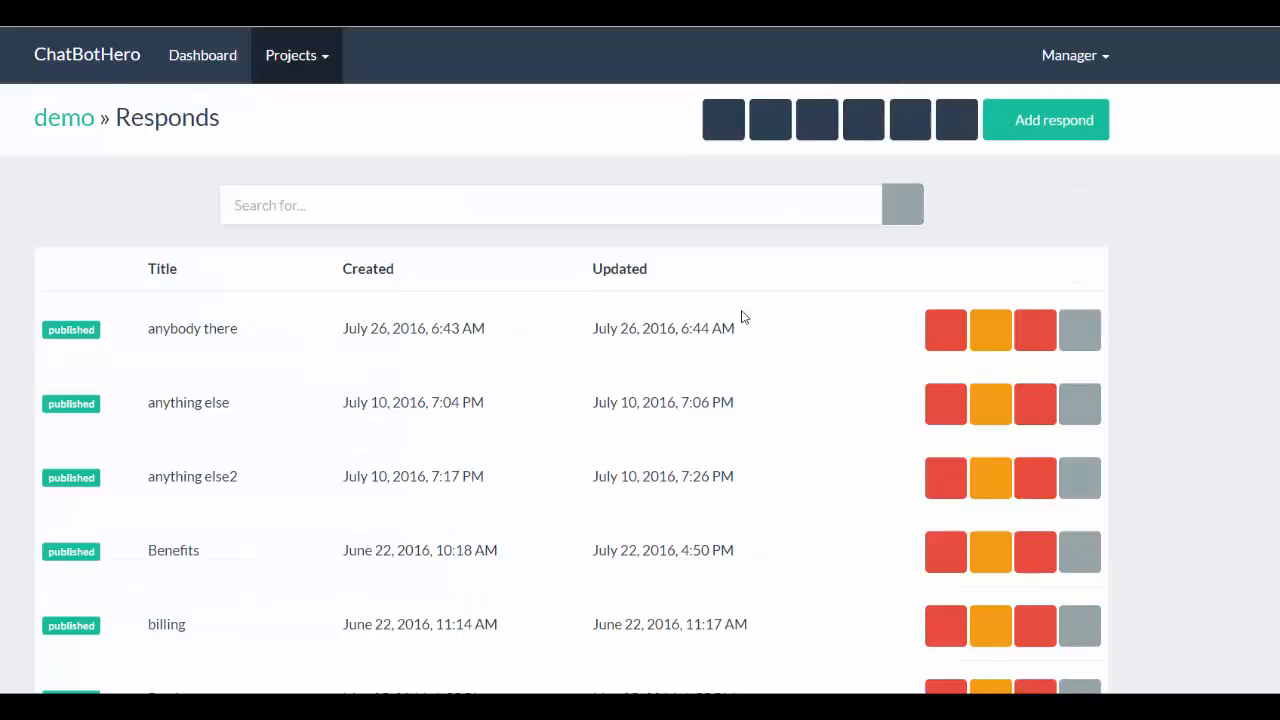
{"action": "left_click_drag", "start_coordinate": [1277, 255], "coordinate": [1260, 690]}
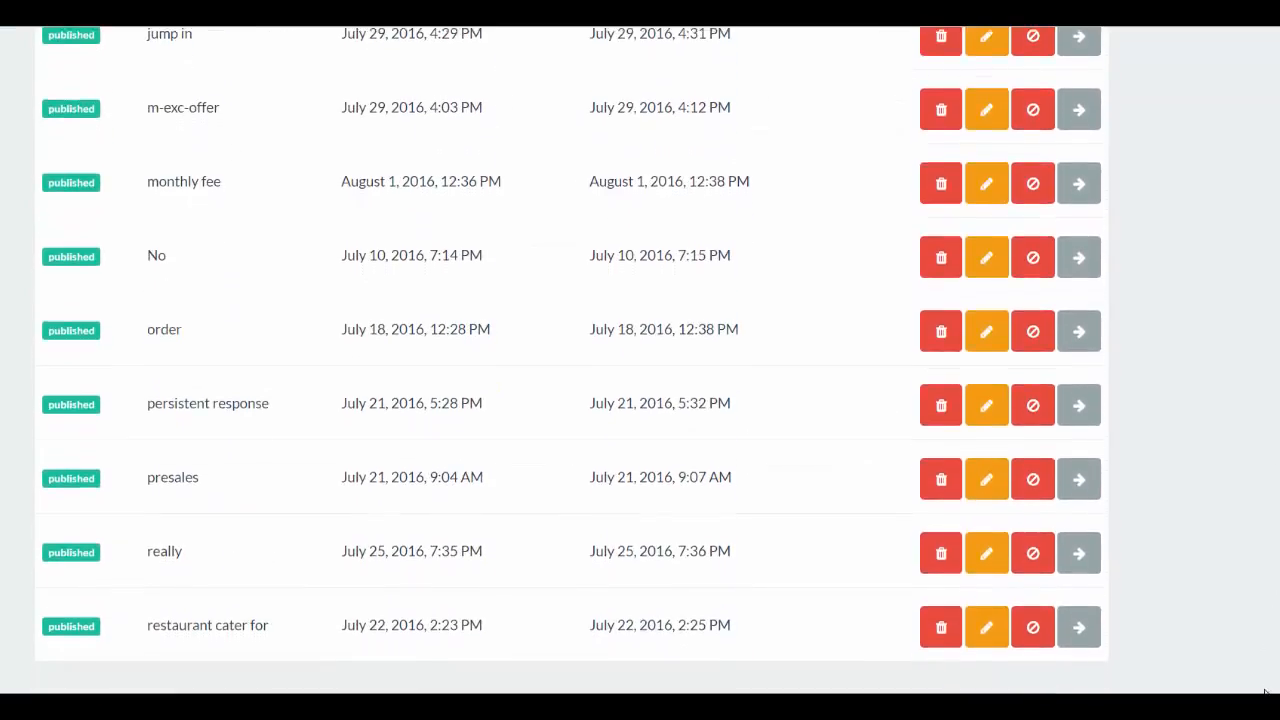
{"action": "scroll", "coordinate": [602, 669], "scroll_direction": "down", "scroll_amount": 1}
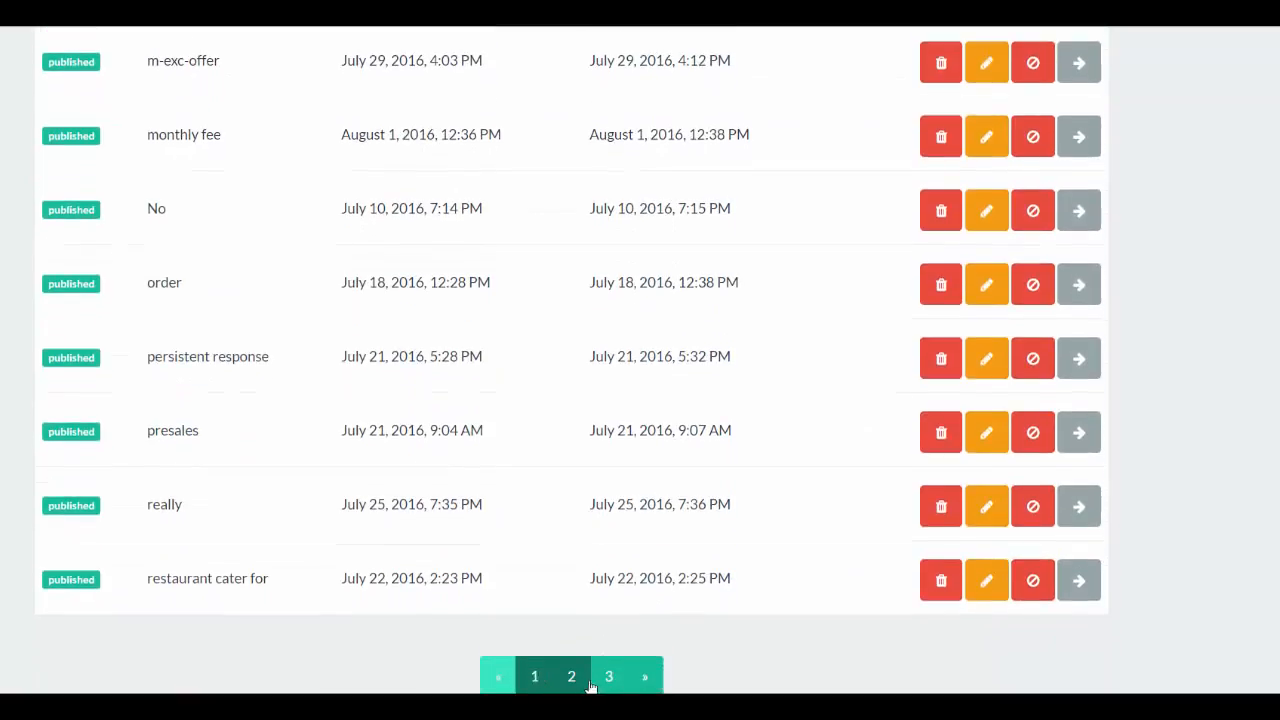
{"action": "left_click", "coordinate": [582, 684]}
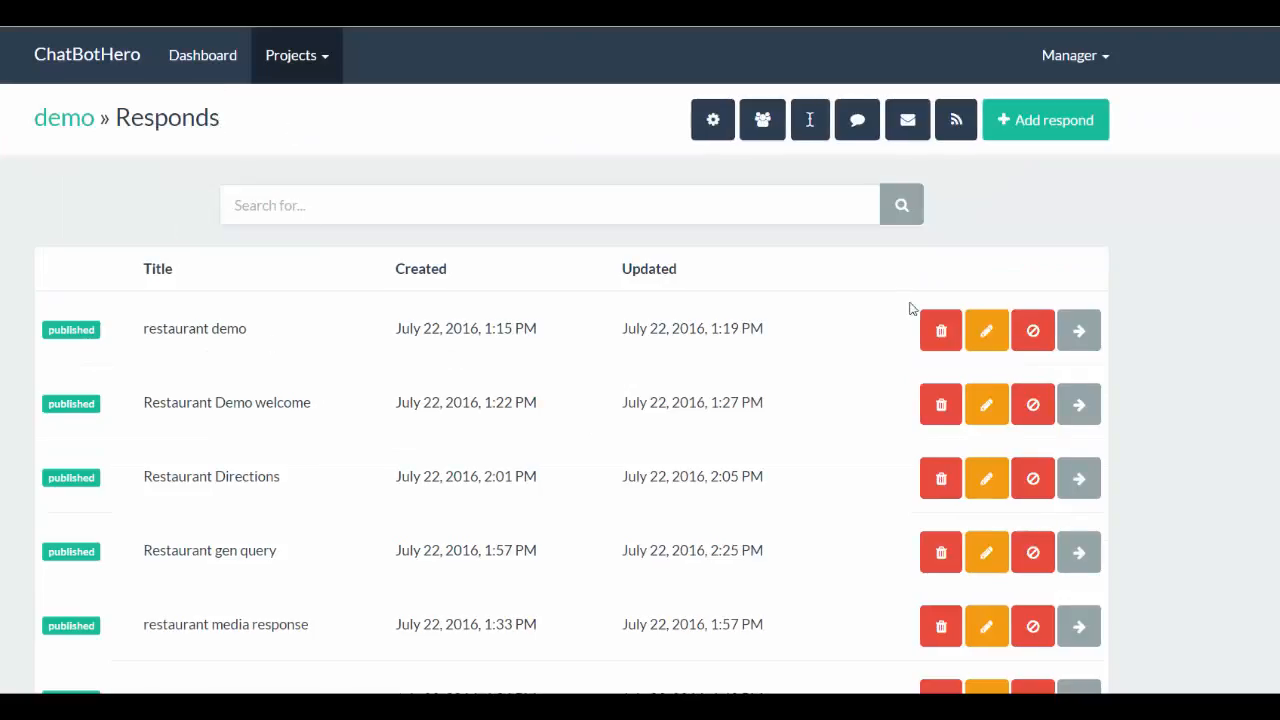
{"action": "left_click", "coordinate": [985, 330]}
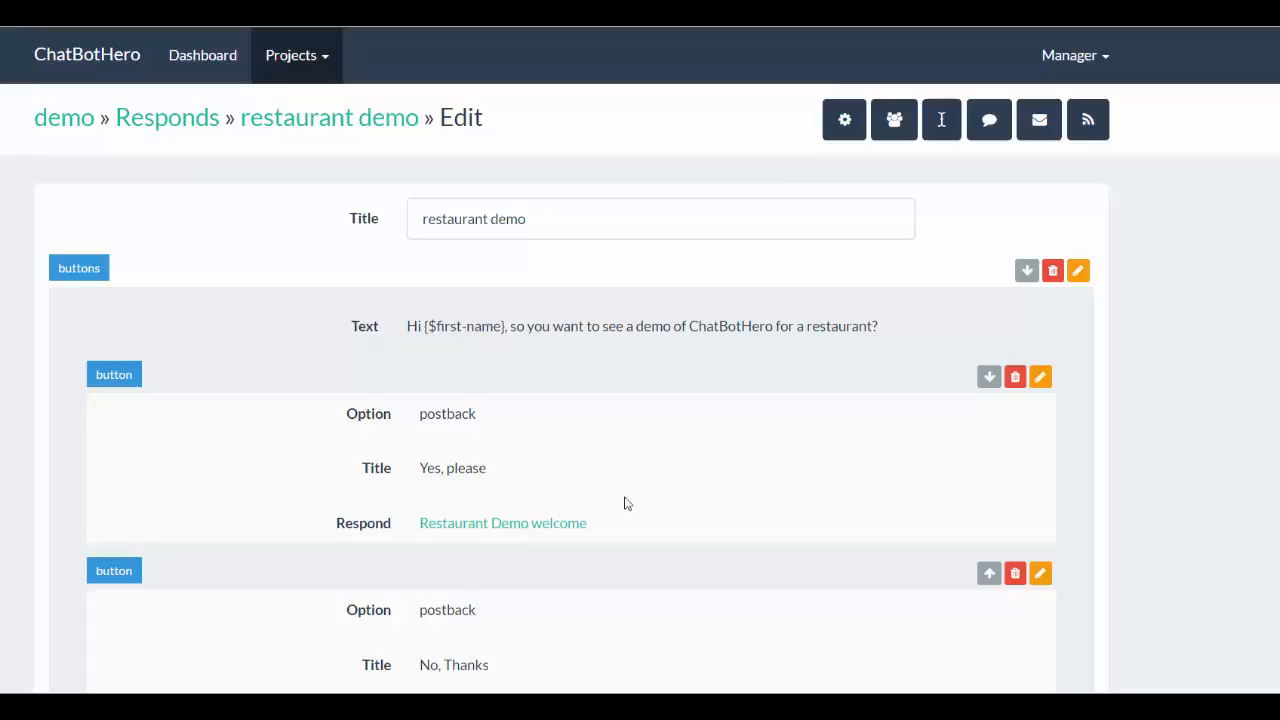
- Review the elements of the "restaurant demo" respond, from its two postback buttons down to the subscribe element
{"action": "scroll", "coordinate": [629, 469], "scroll_direction": "down", "scroll_amount": 1}
{"action": "scroll", "coordinate": [629, 469], "scroll_direction": "down", "scroll_amount": 3}
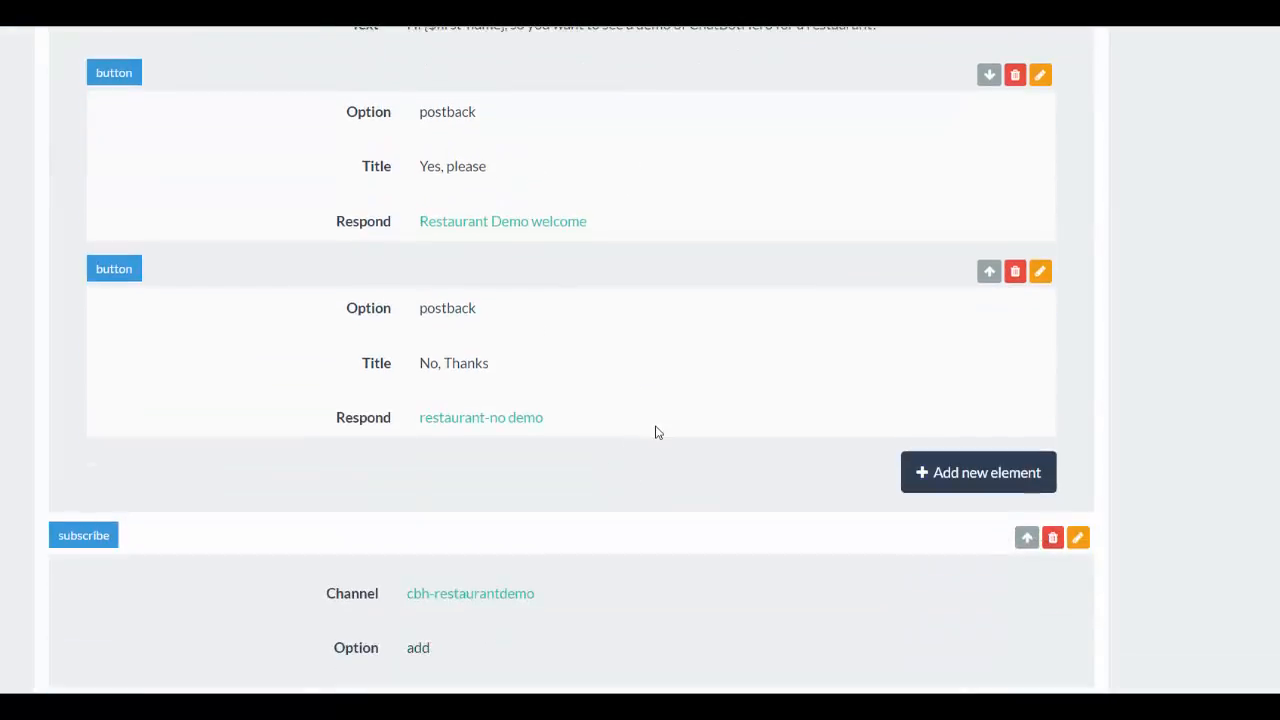
{"action": "scroll", "coordinate": [657, 431], "scroll_direction": "down", "scroll_amount": 1}
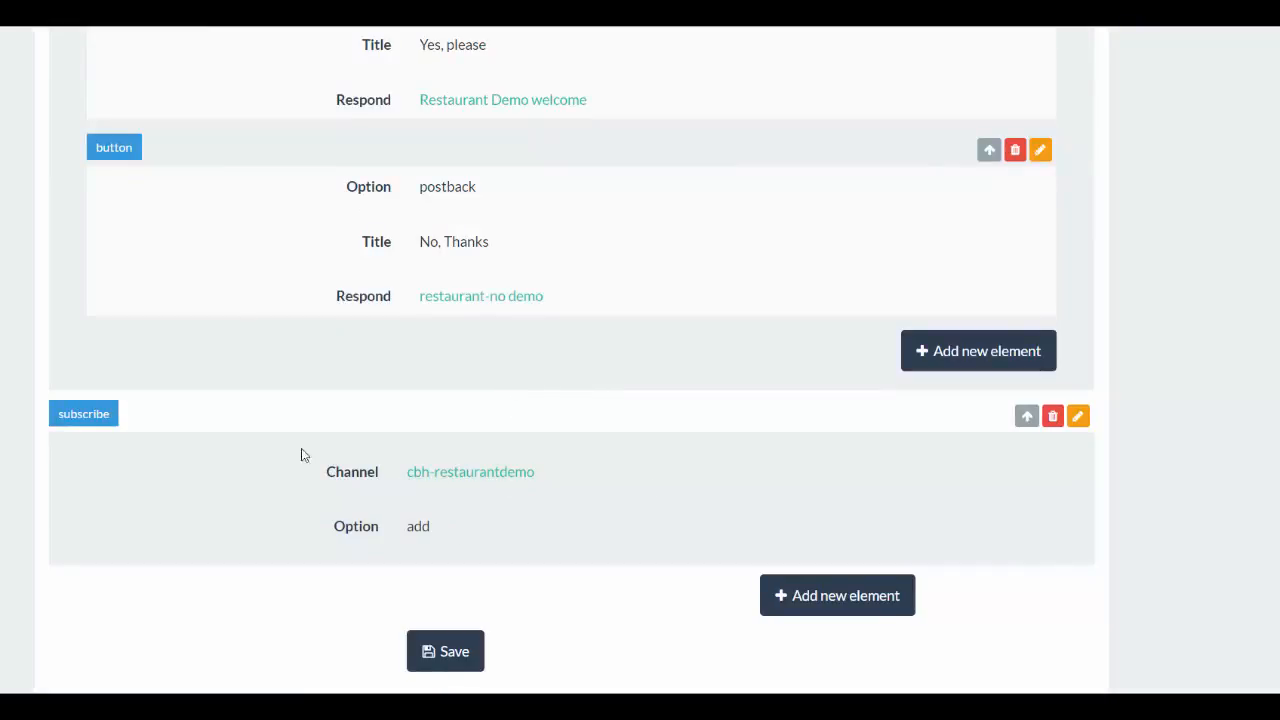
- Open a new Subscribe hook element, examine its channel choices and add/remove options, and return to the respond's edit page without saving
{"action": "left_click", "coordinate": [820, 598]}
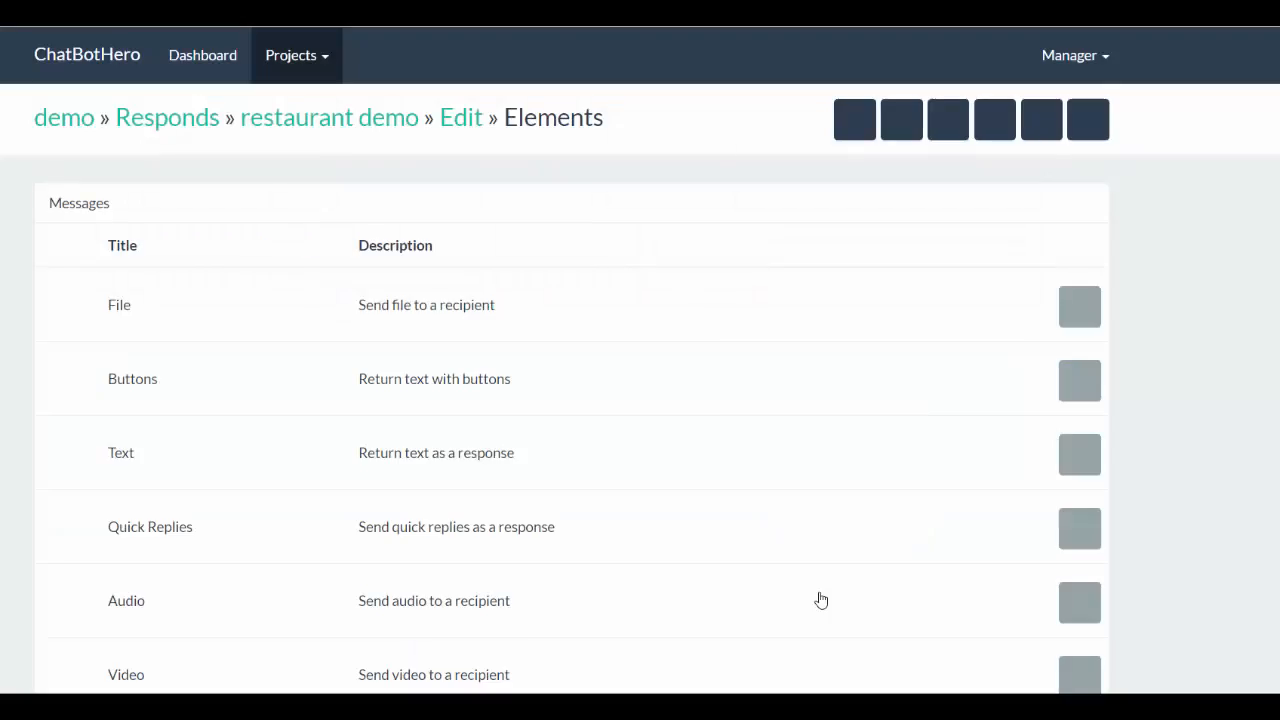
{"action": "scroll", "coordinate": [1075, 437], "scroll_direction": "down", "scroll_amount": 5}
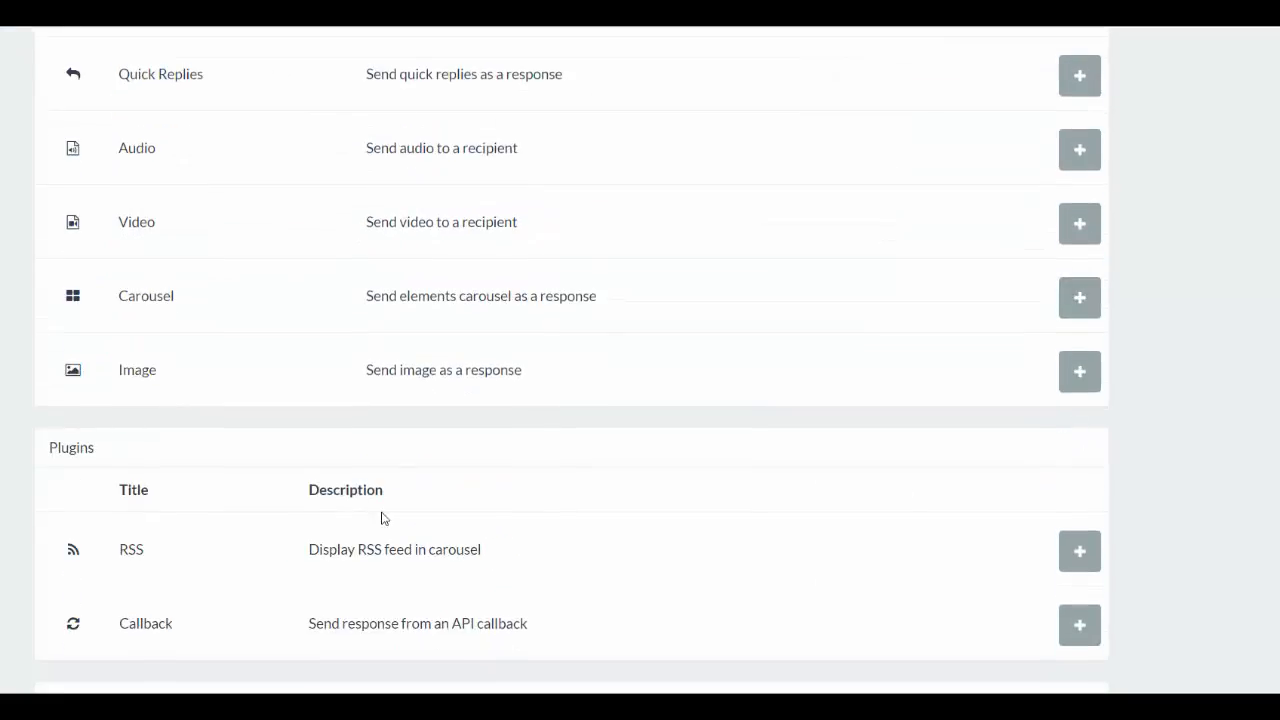
{"action": "scroll", "coordinate": [381, 518], "scroll_direction": "down", "scroll_amount": 4}
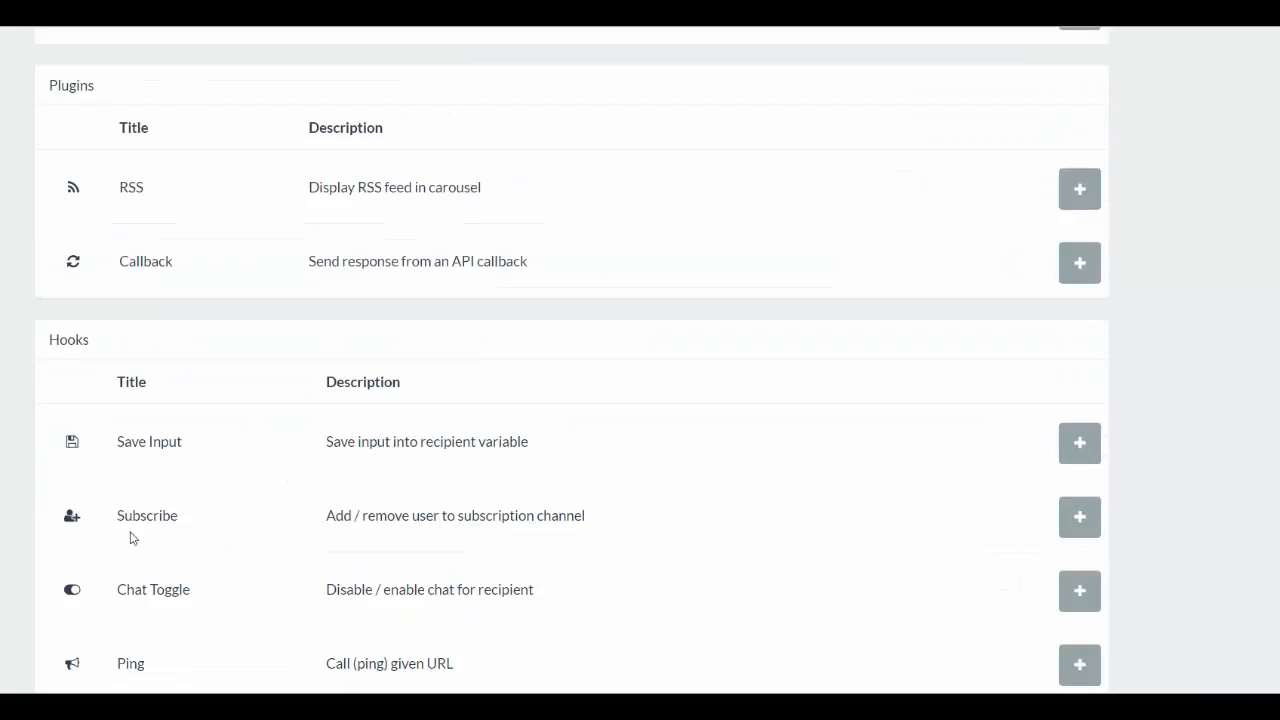
{"action": "left_click", "coordinate": [1083, 522]}
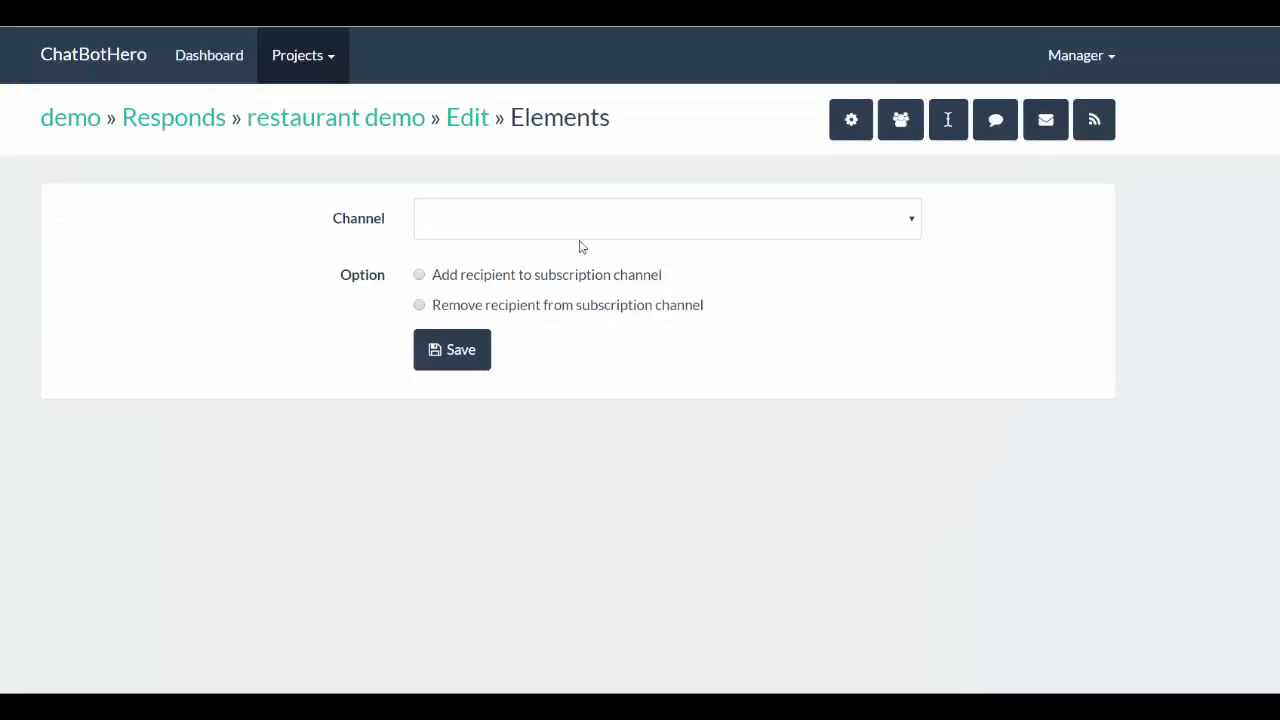
{"action": "left_click", "coordinate": [575, 230]}
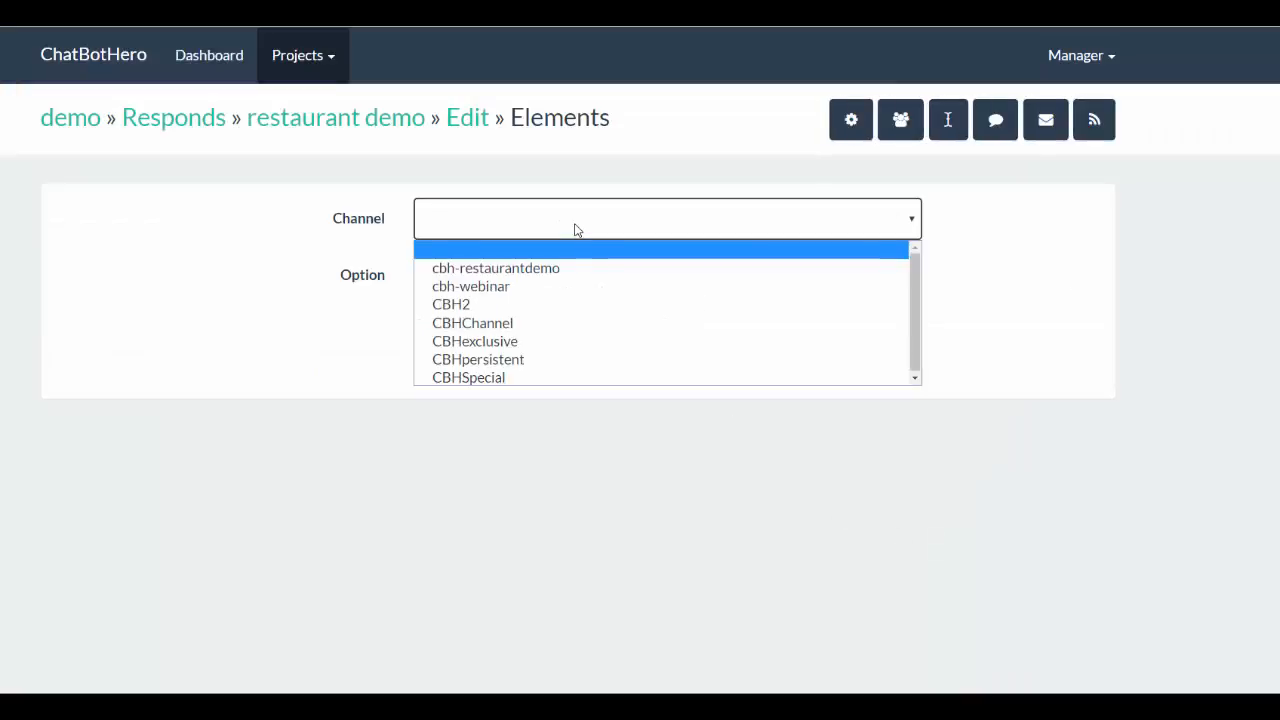
{"action": "left_click", "coordinate": [1025, 278]}
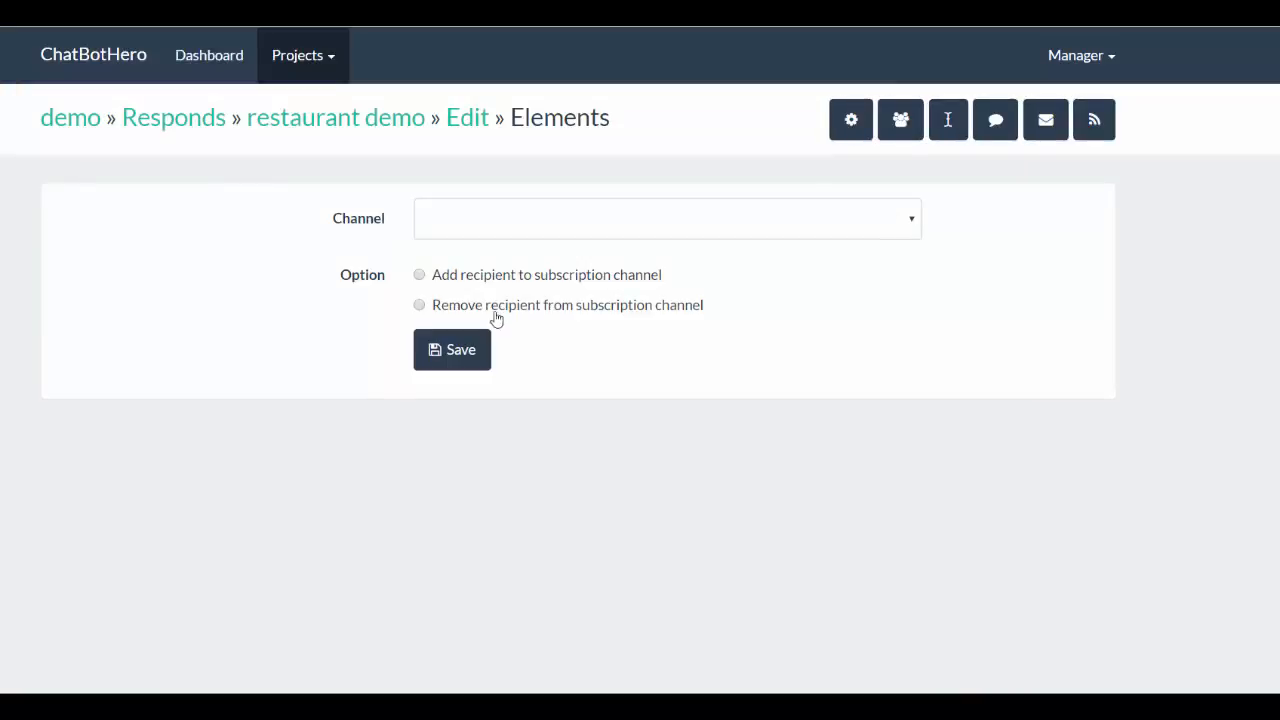
{"action": "left_click", "coordinate": [420, 306]}
{"action": "left_click", "coordinate": [466, 118]}
- Examine the existing subscribe element's channel and option at the end of the "restaurant demo" respond
{"action": "scroll", "coordinate": [685, 408], "scroll_direction": "down", "scroll_amount": 1}
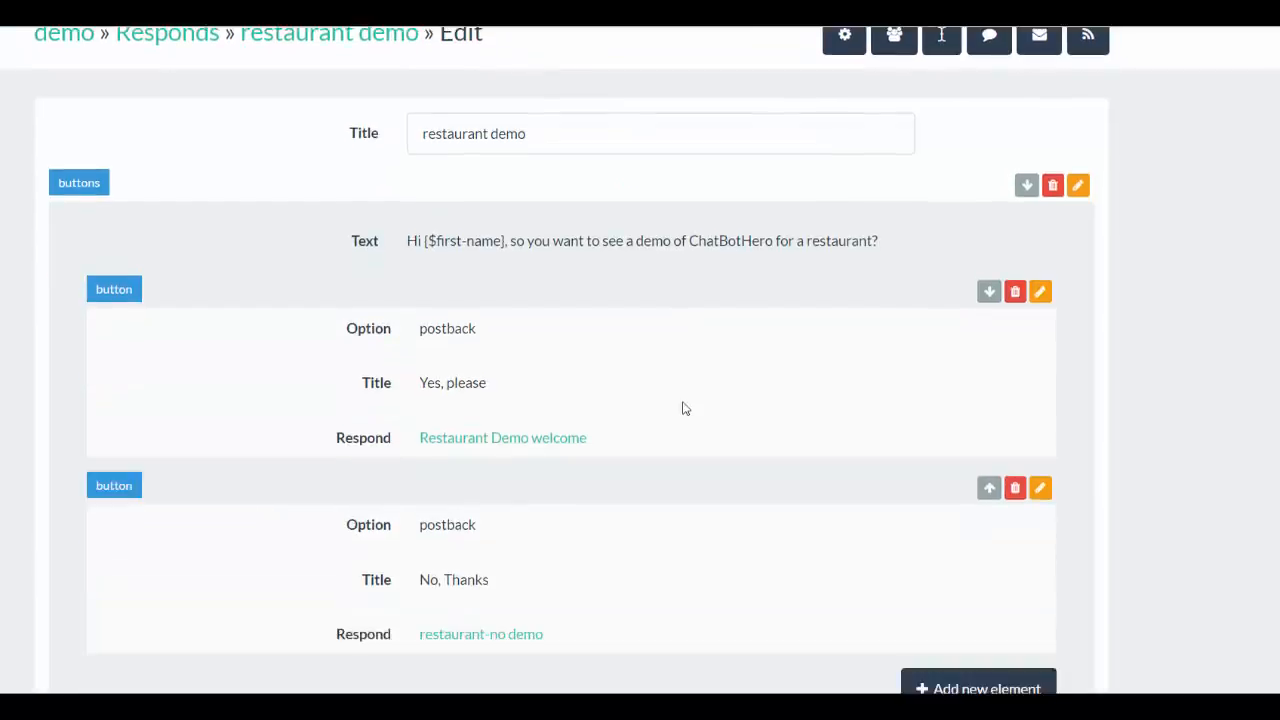
{"action": "scroll", "coordinate": [685, 408], "scroll_direction": "down", "scroll_amount": 3}
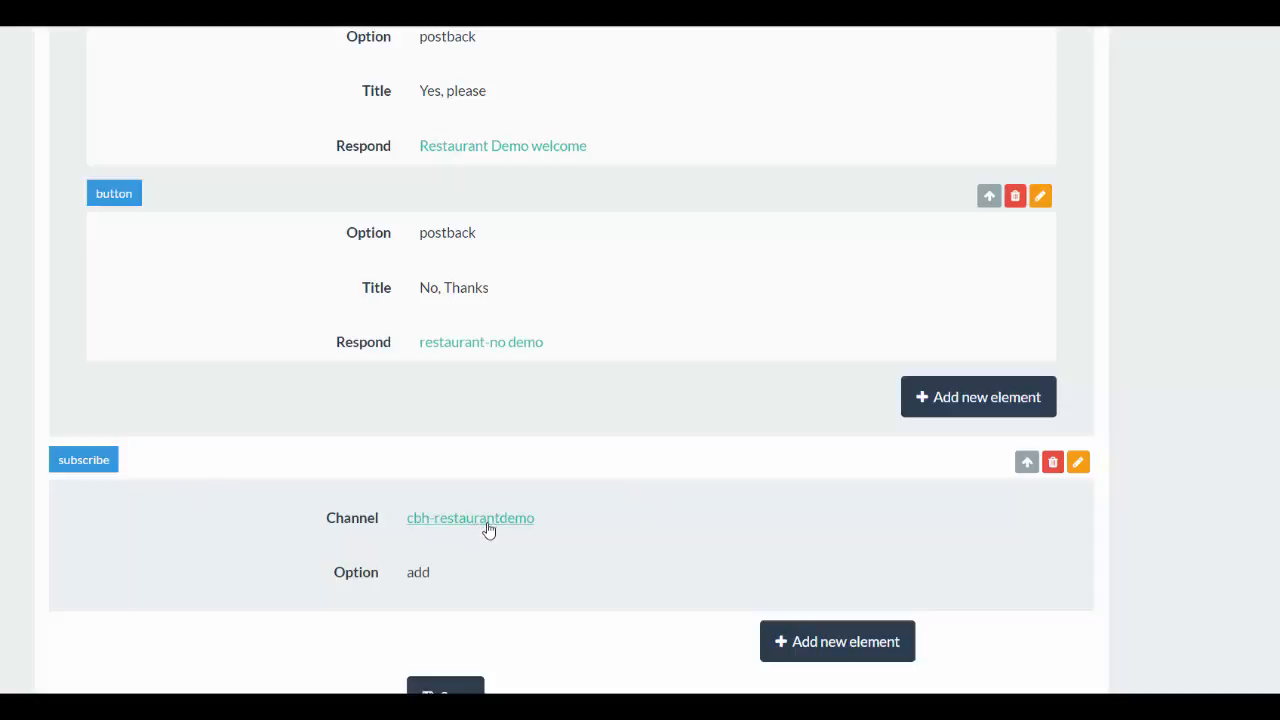
{"action": "scroll", "coordinate": [665, 486], "scroll_direction": "down", "scroll_amount": 1}
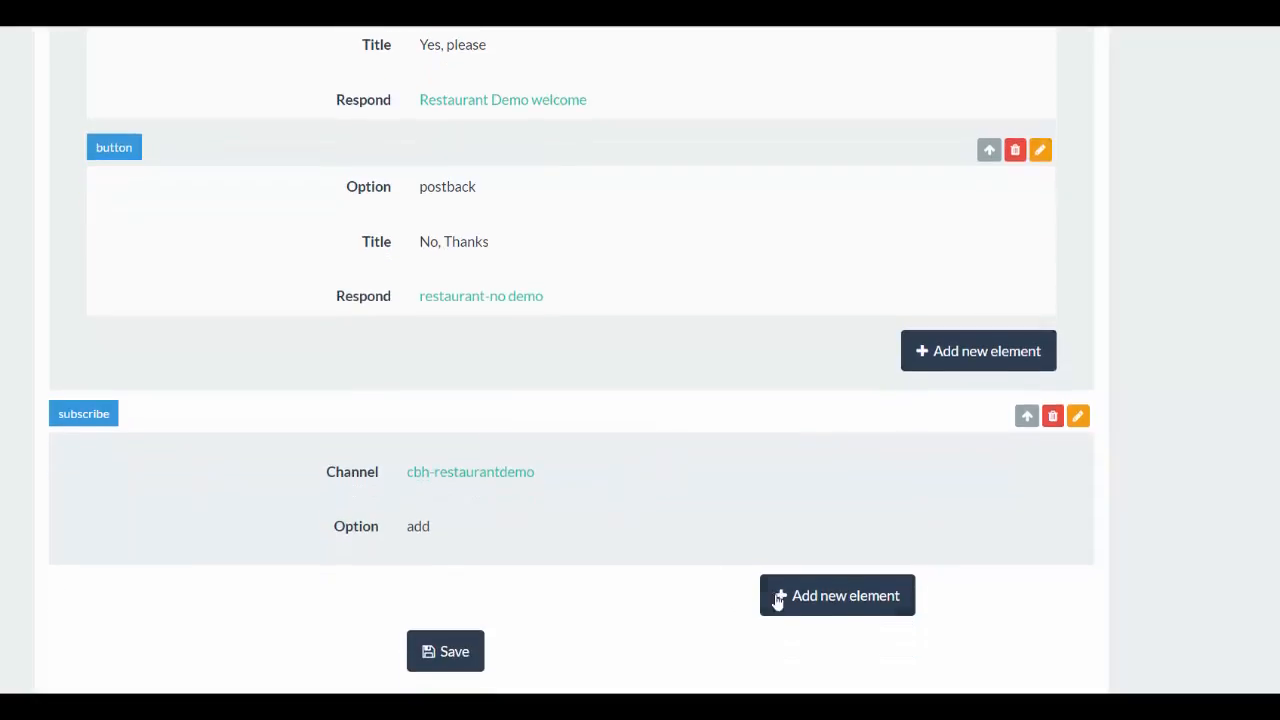
- Try a new Subscribe element that removes the recipient from the CBHChannel channel, and return to the respond's edit page without saving
{"action": "left_click", "coordinate": [830, 598]}
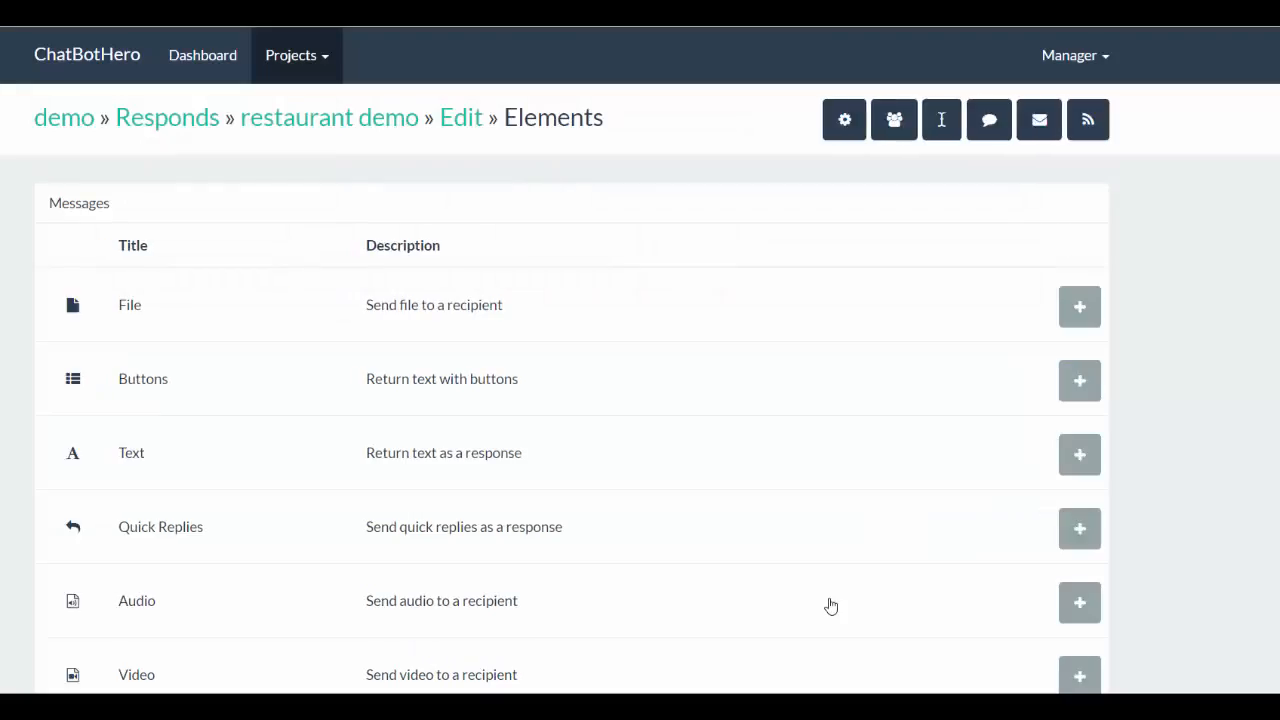
{"action": "scroll", "coordinate": [577, 574], "scroll_direction": "down", "scroll_amount": 8}
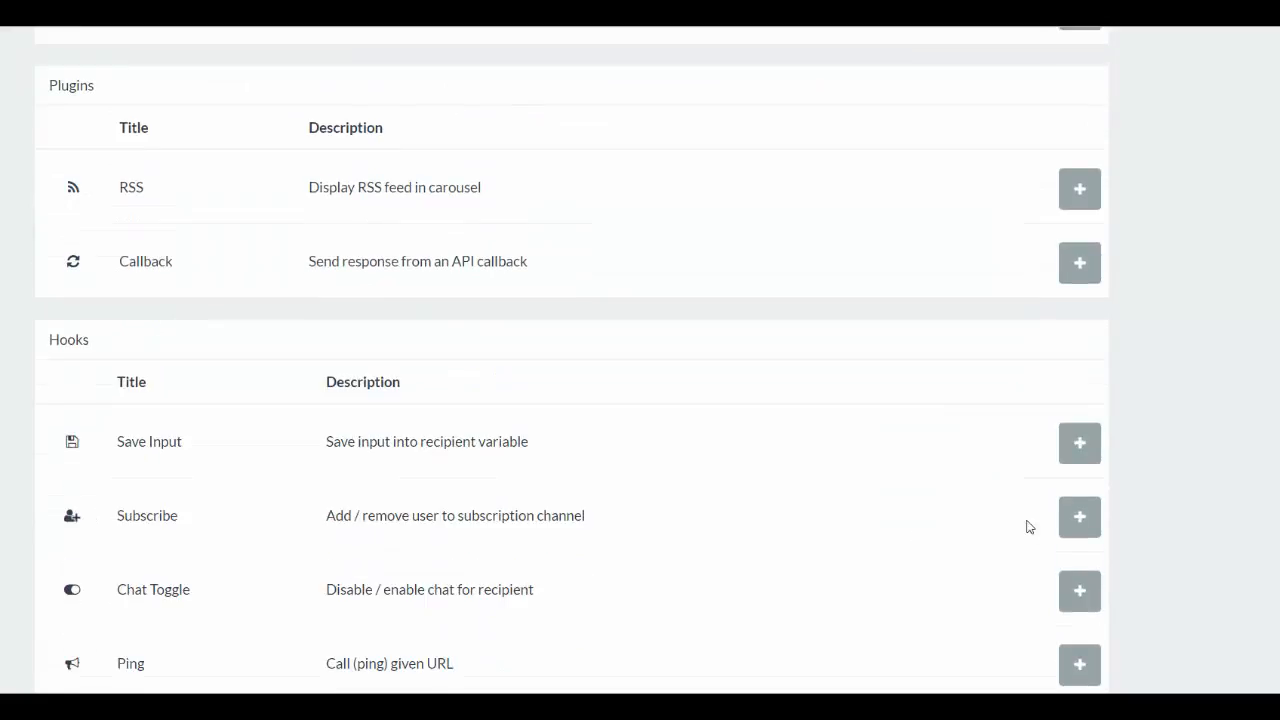
{"action": "left_click", "coordinate": [1082, 520]}
{"action": "left_click", "coordinate": [611, 220]}
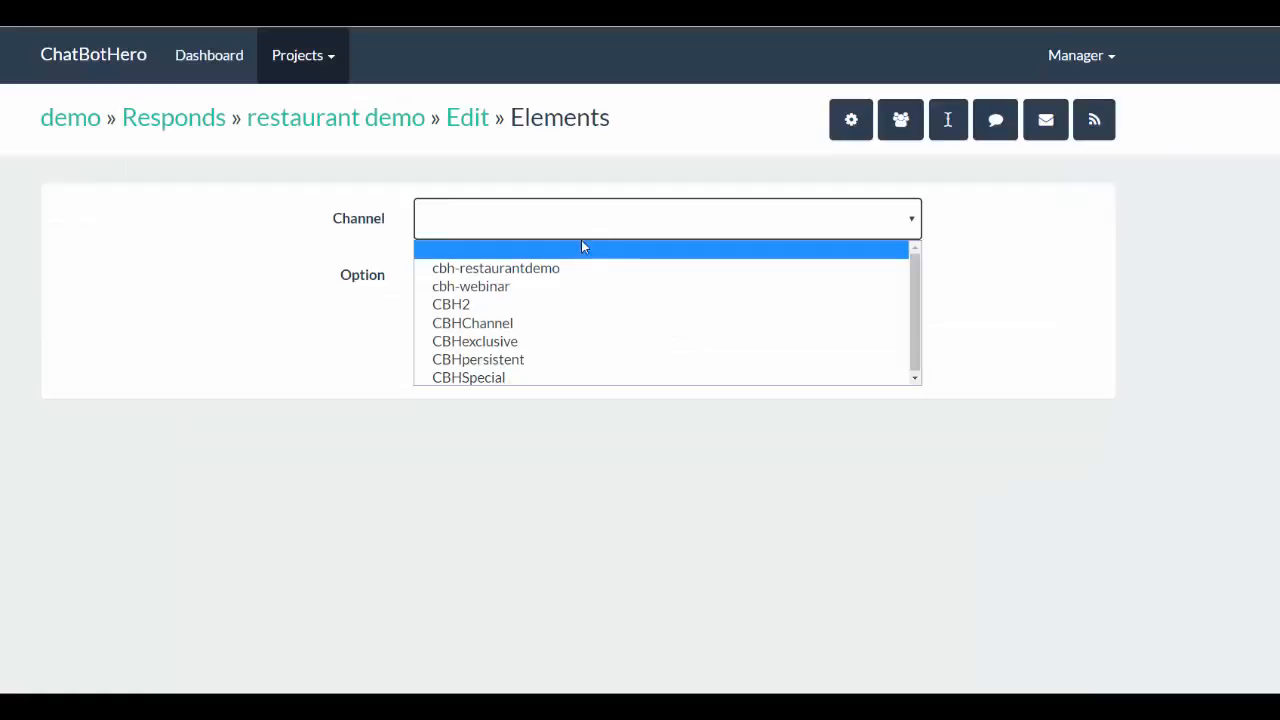
{"action": "left_click", "coordinate": [556, 329]}
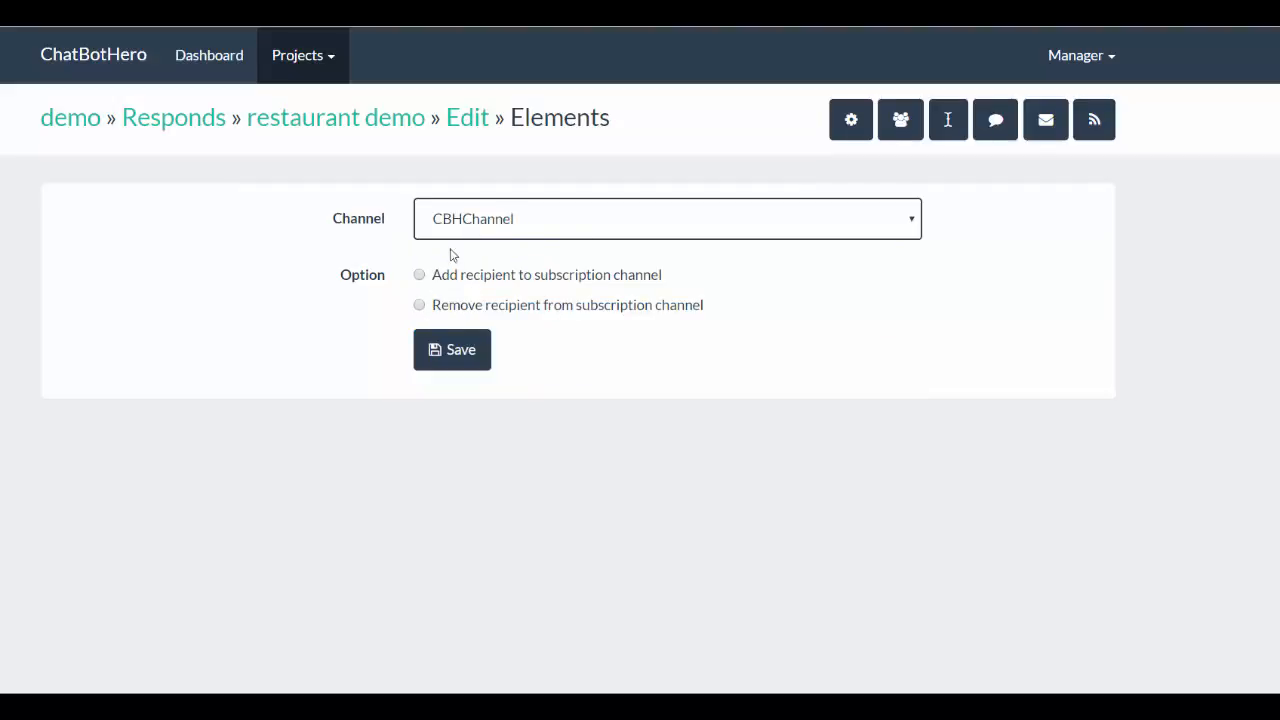
{"action": "left_click", "coordinate": [425, 306]}
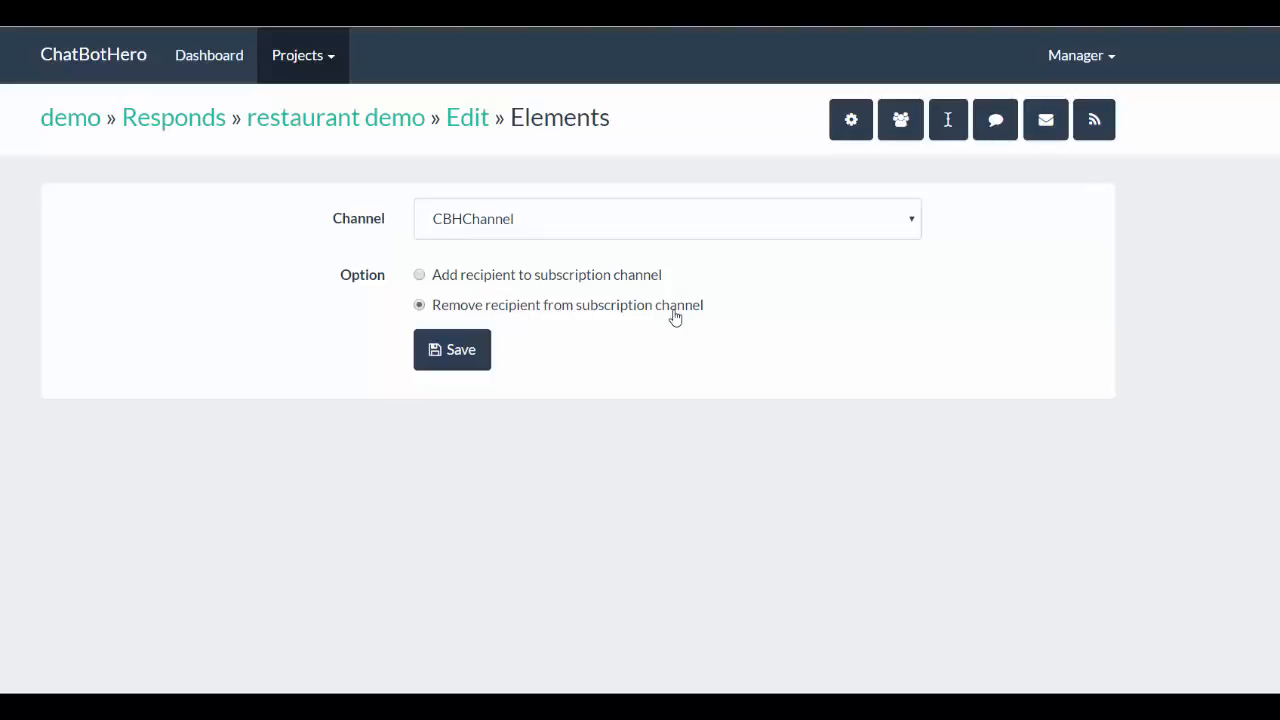
{"action": "left_click", "coordinate": [443, 350]}
{"action": "left_click", "coordinate": [453, 349]}
{"action": "left_click", "coordinate": [455, 124]}
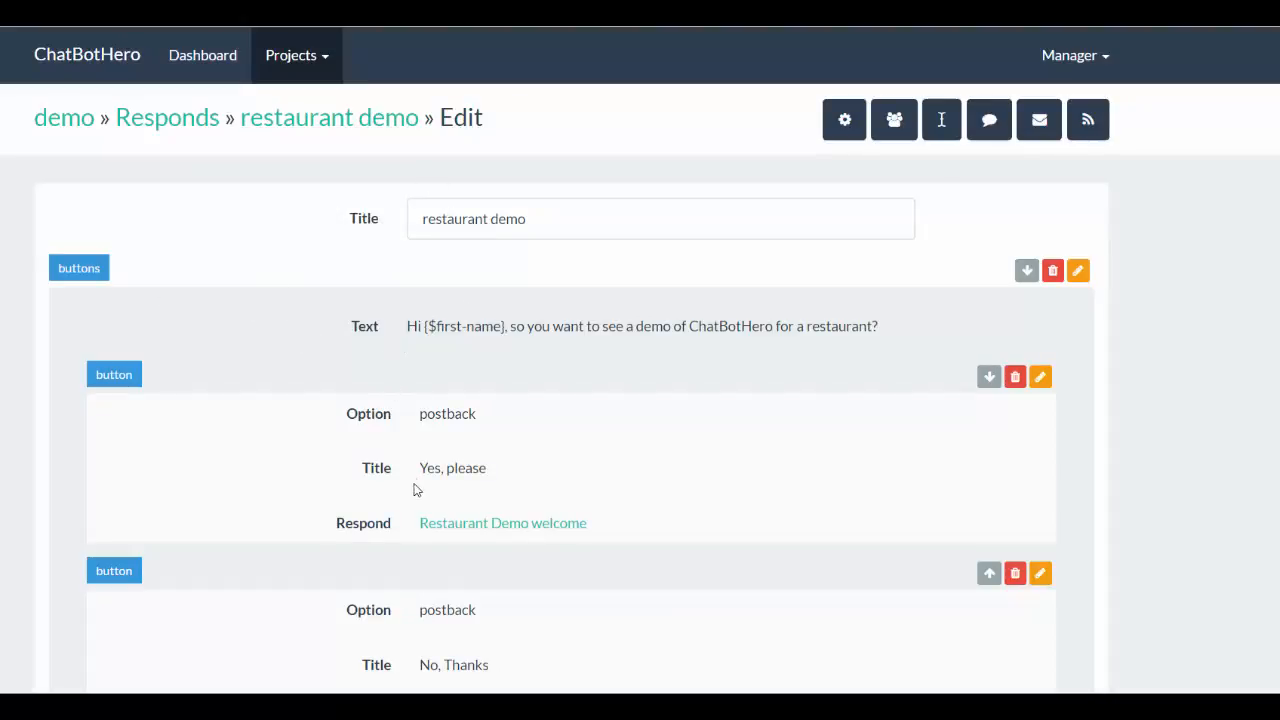
- Go over the "restaurant demo" respond's elements, return to the responds list and add a new respond
{"action": "scroll", "coordinate": [520, 627], "scroll_direction": "down", "scroll_amount": 3}
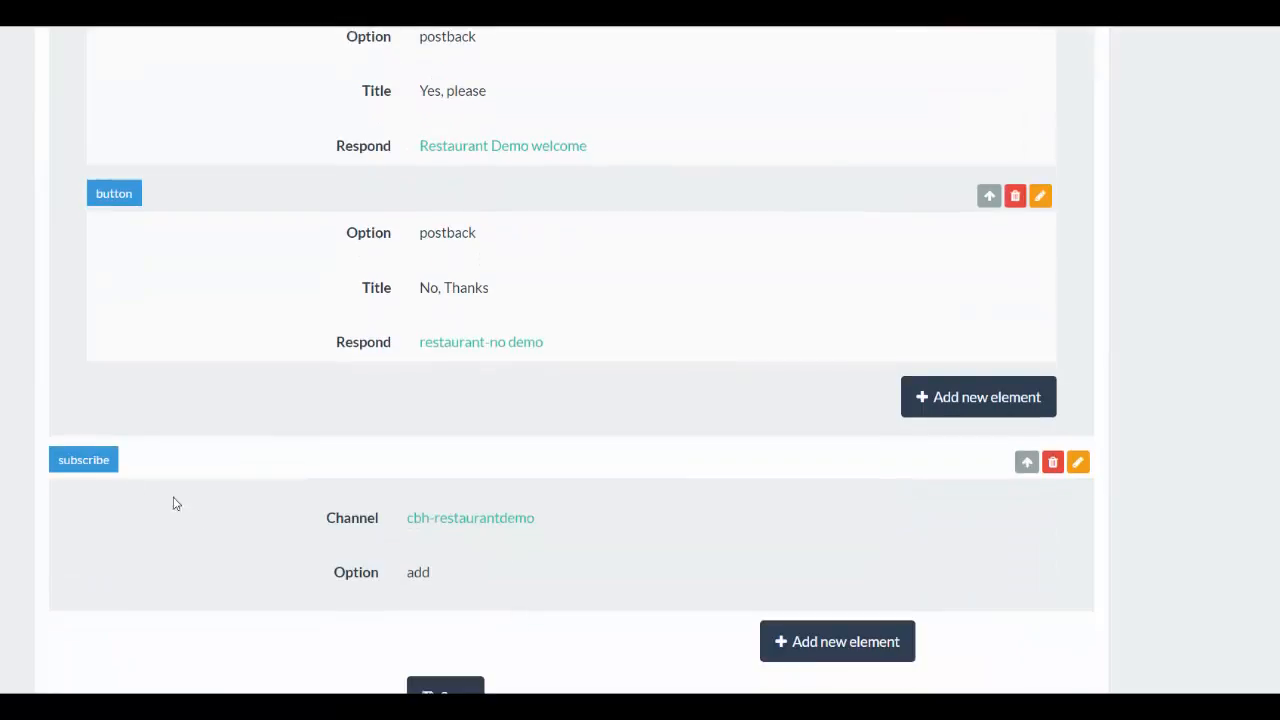
{"action": "scroll", "coordinate": [785, 581], "scroll_direction": "up", "scroll_amount": 1}
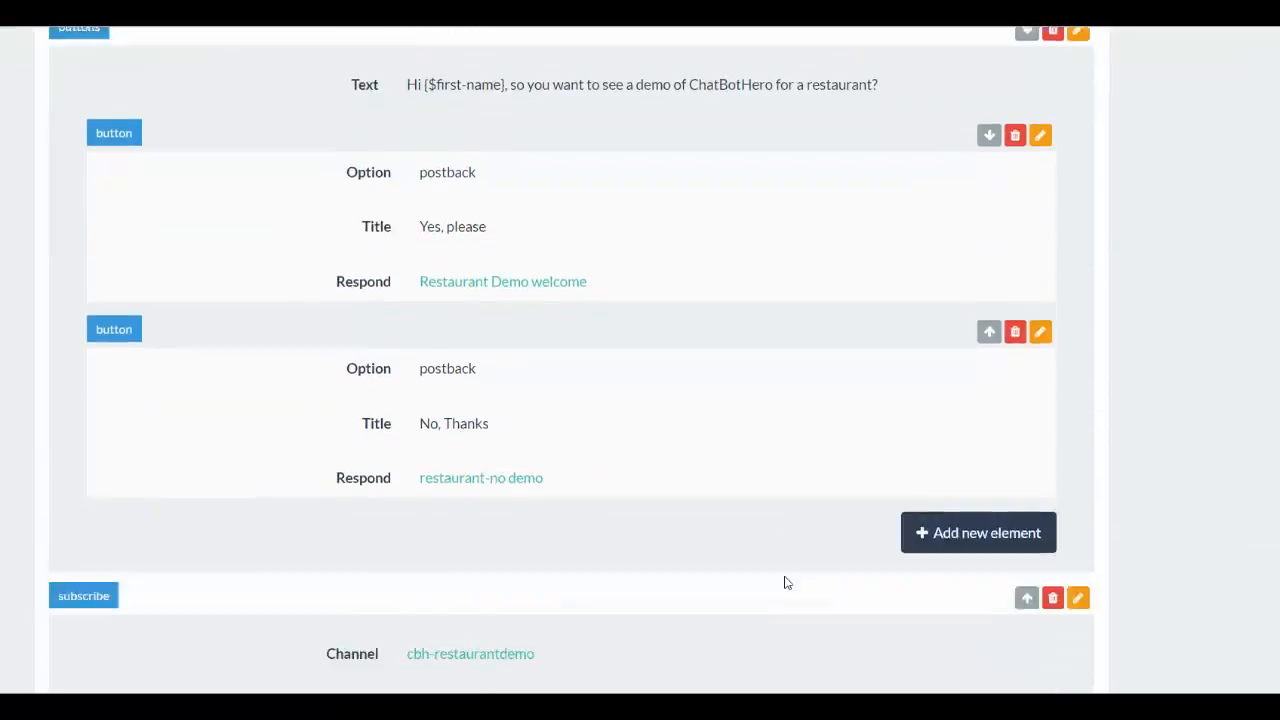
{"action": "scroll", "coordinate": [785, 581], "scroll_direction": "down", "scroll_amount": 1}
{"action": "scroll", "coordinate": [785, 587], "scroll_direction": "up", "scroll_amount": 3}
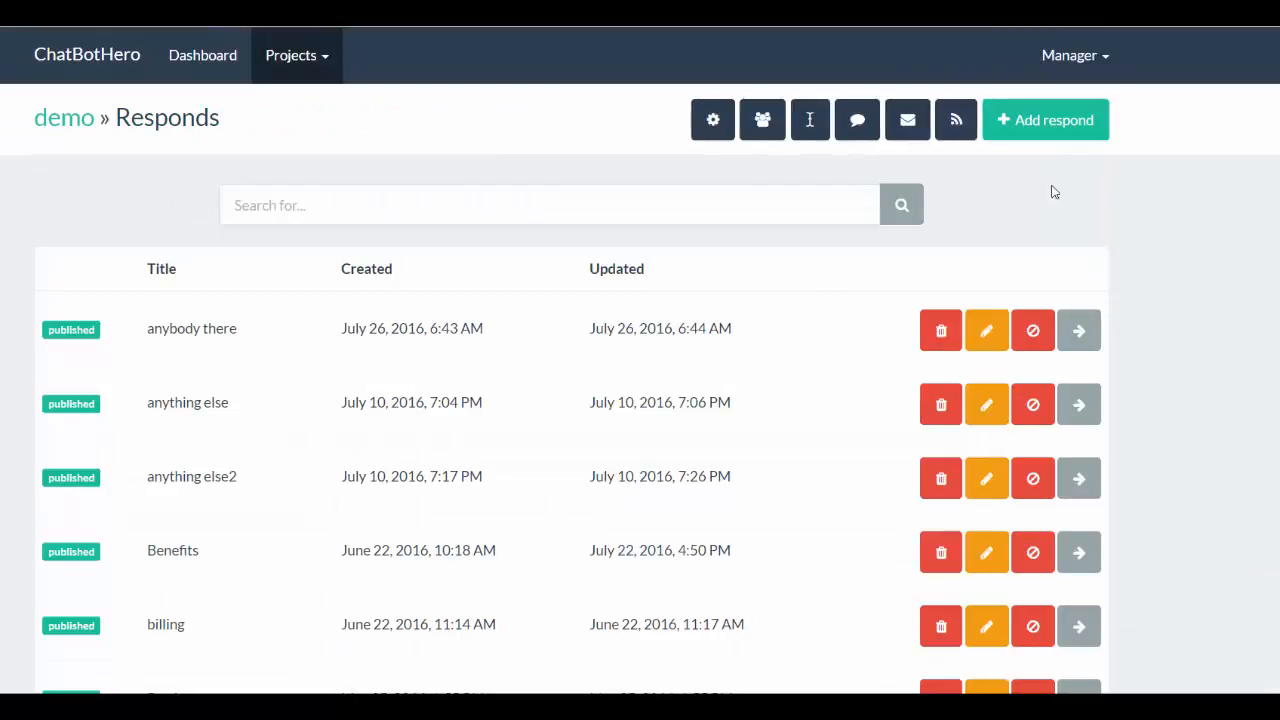
{"action": "left_click", "coordinate": [1014, 124]}
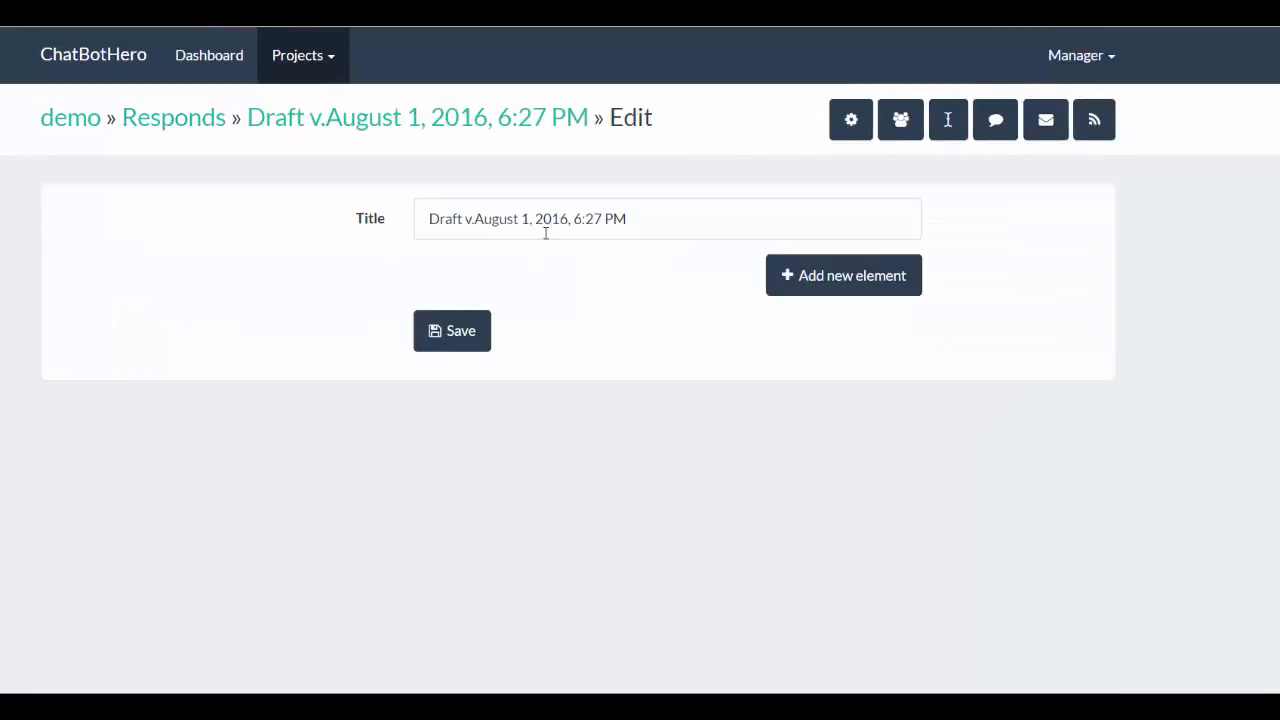
- Add a Text element reading "Thanks for buying" to the new draft respond and save it
{"action": "left_click", "coordinate": [792, 284]}
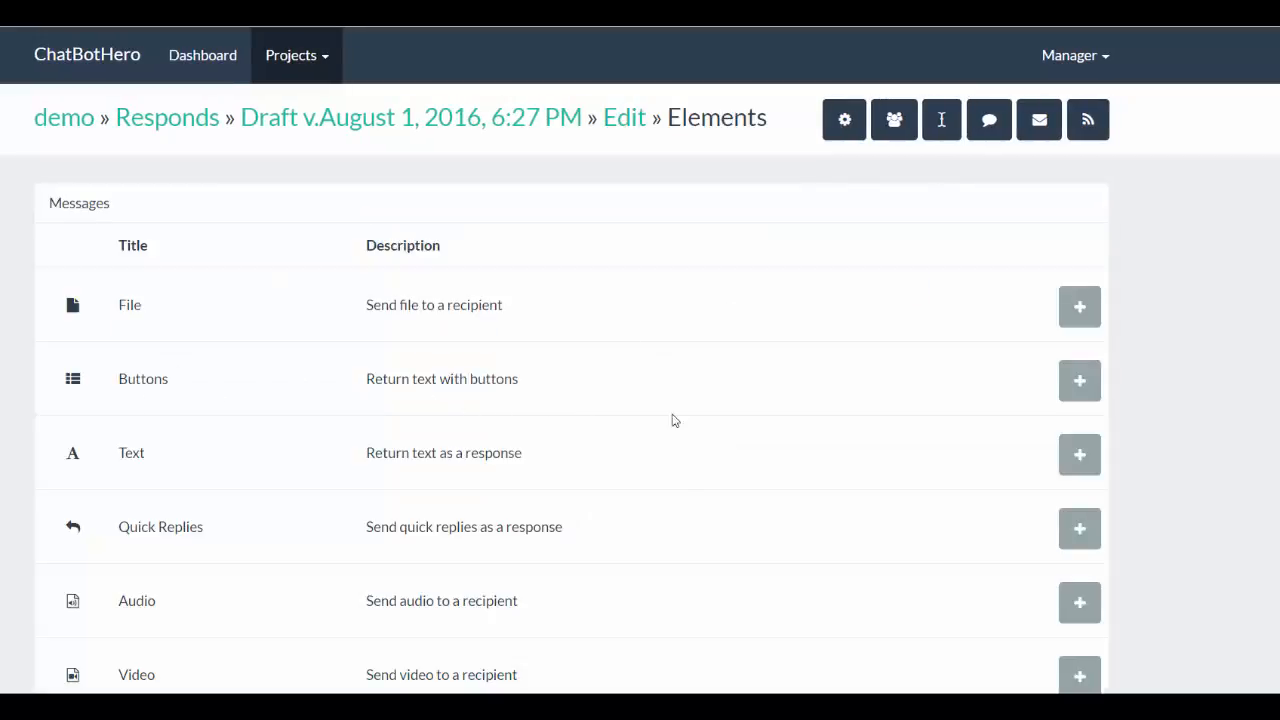
{"action": "left_click", "coordinate": [1073, 457]}
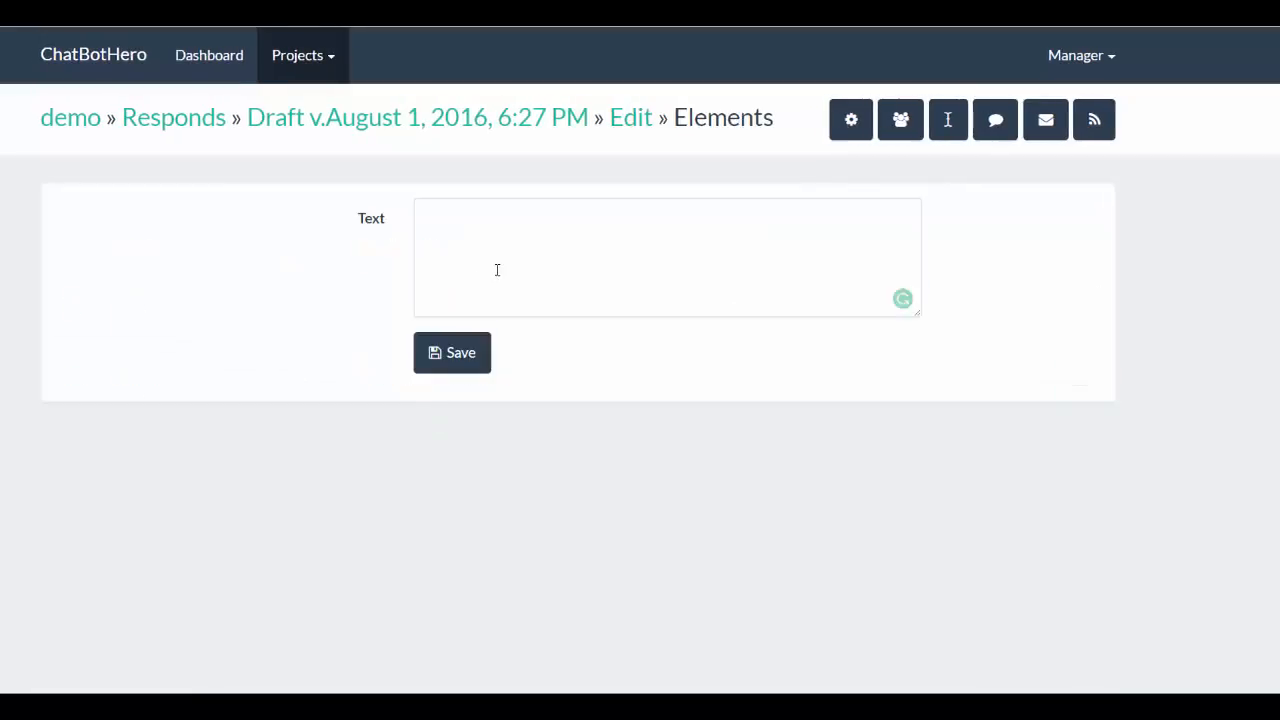
{"action": "left_click", "coordinate": [497, 271]}
{"action": "type", "text": "Thansk for"}
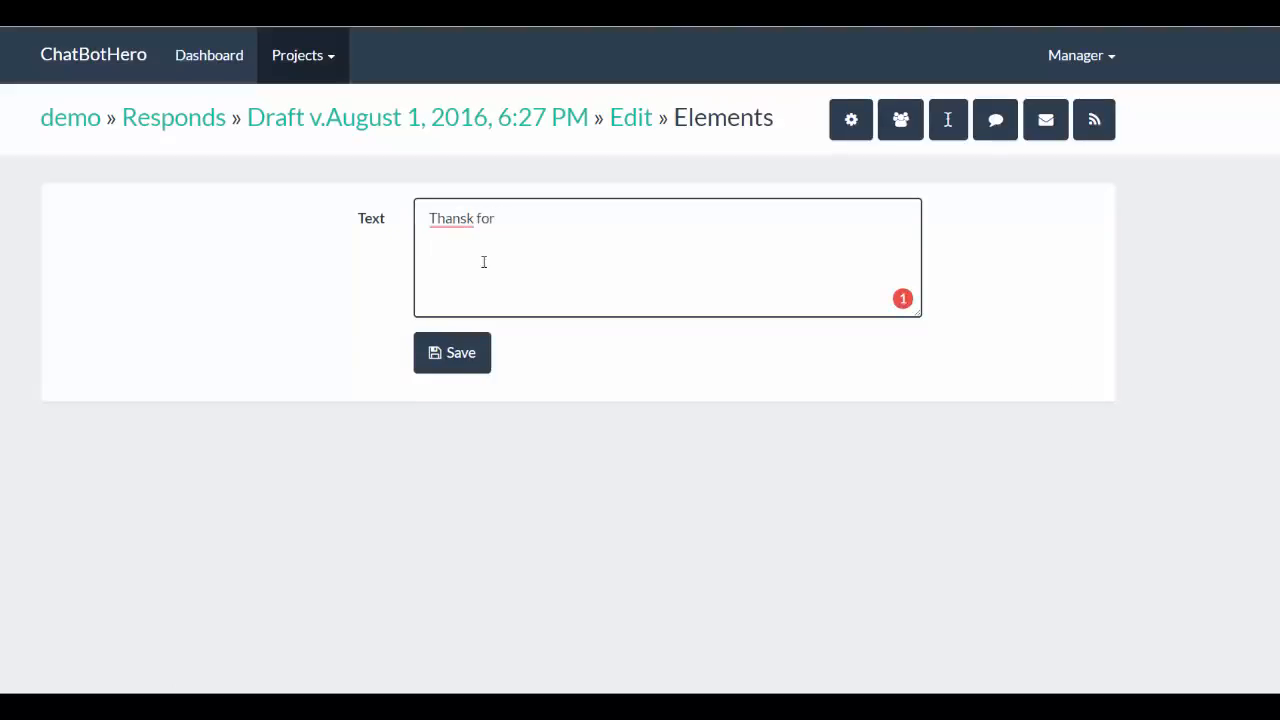
{"action": "left_click", "coordinate": [475, 218]}
{"action": "key", "text": "BackSpace"}
{"action": "key", "text": "BackSpace"}
{"action": "type", "text": "ks"}
{"action": "left_click", "coordinate": [514, 218]}
{"action": "type", "text": "buying"}
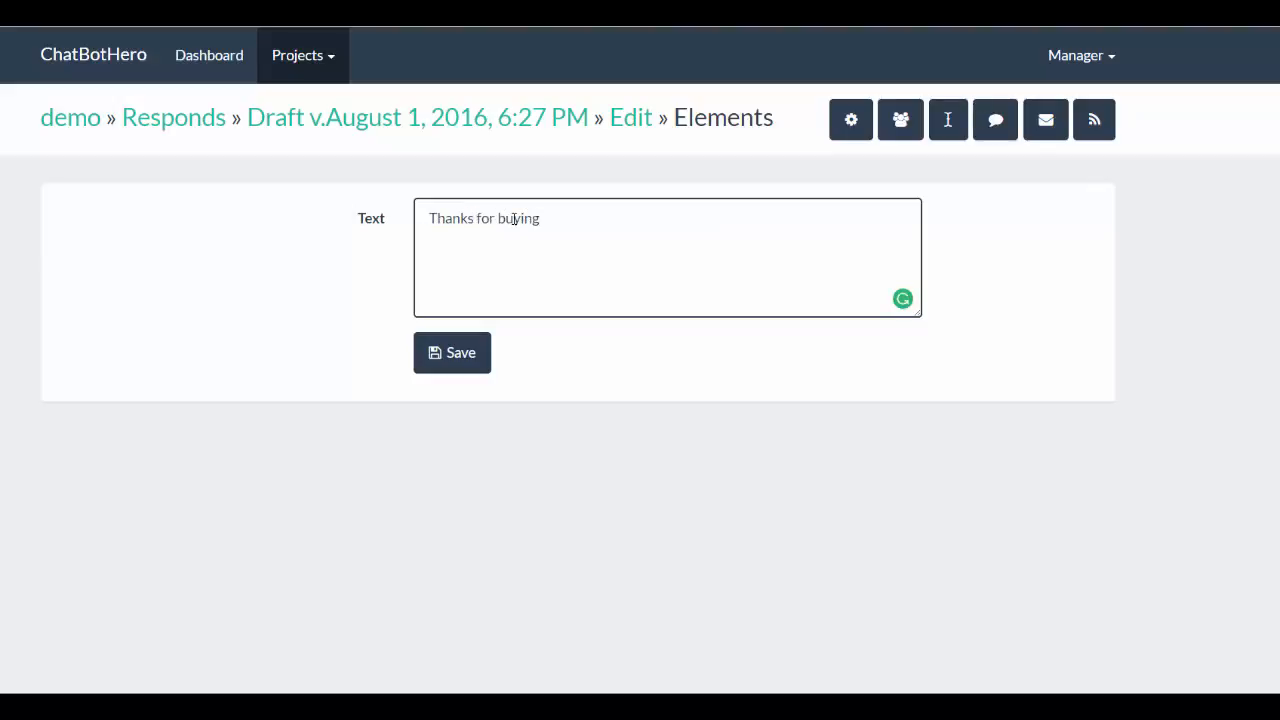
{"action": "left_click", "coordinate": [456, 370]}
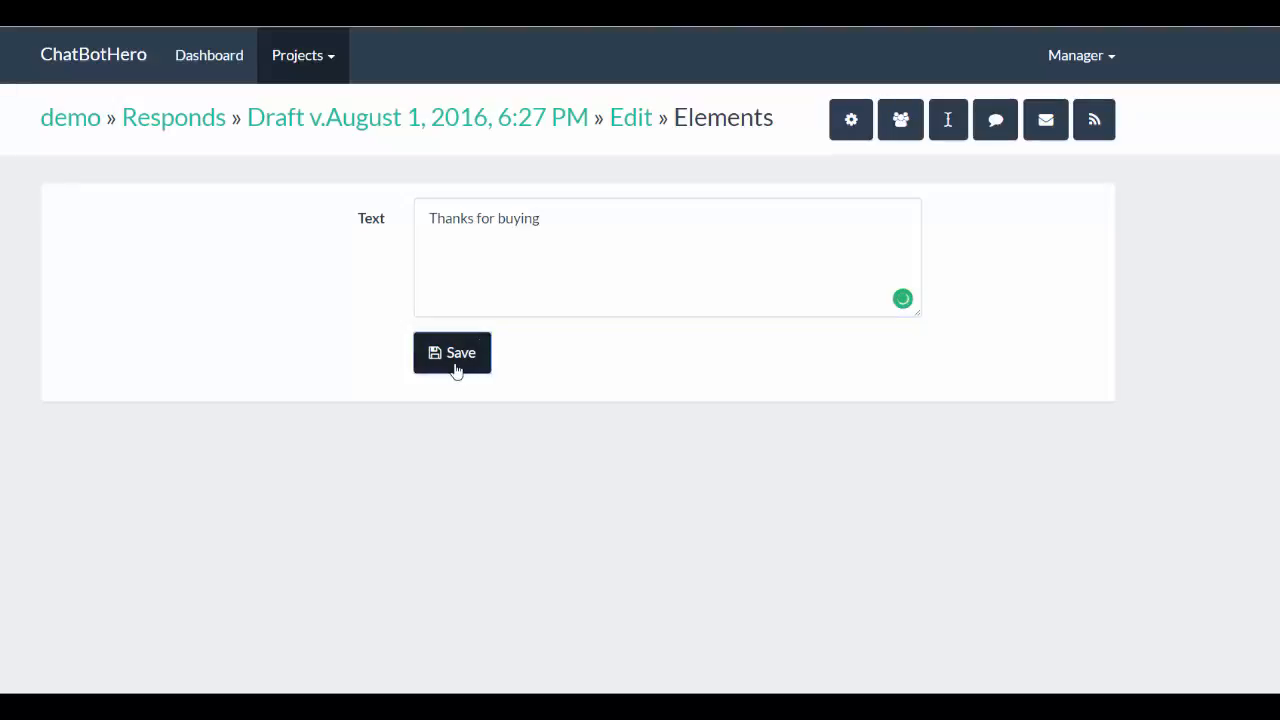
- Set up a new Subscribe element in the draft respond with channel CBHChannel and the option to add the recipient to the channel
{"action": "left_click", "coordinate": [862, 464]}
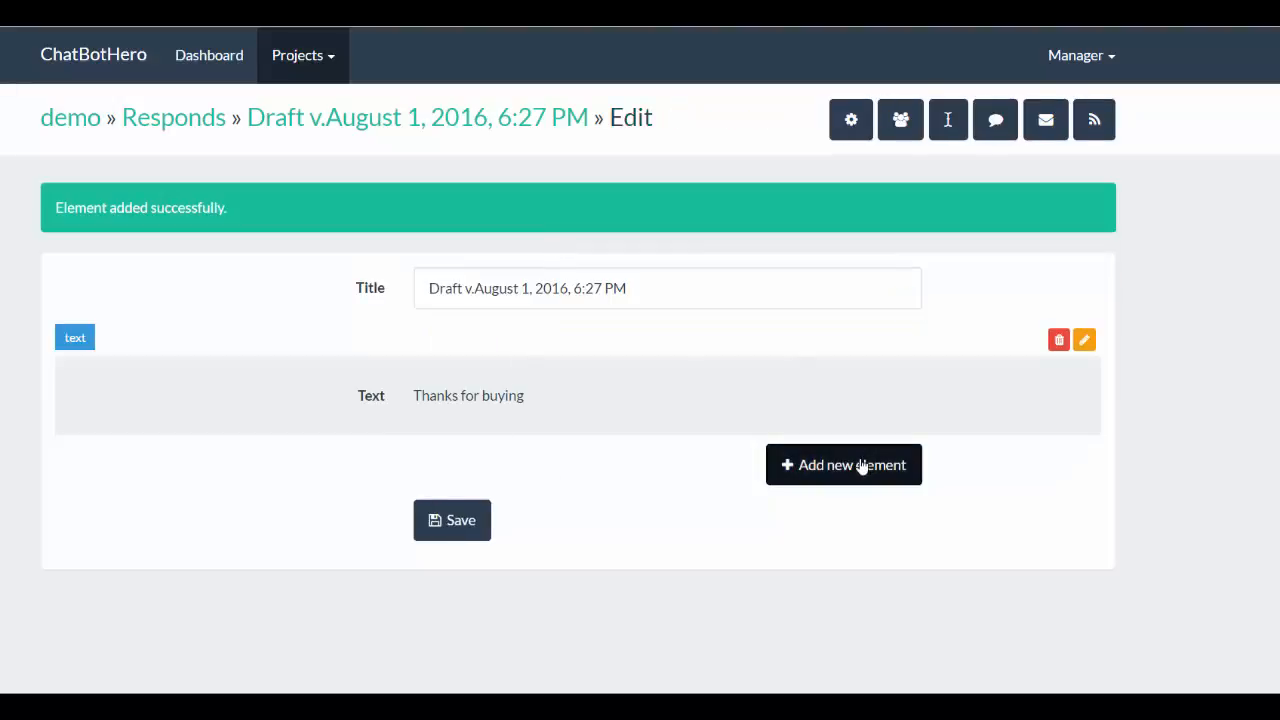
{"action": "scroll", "coordinate": [682, 550], "scroll_direction": "down", "scroll_amount": 2}
{"action": "scroll", "coordinate": [679, 551], "scroll_direction": "down", "scroll_amount": 7}
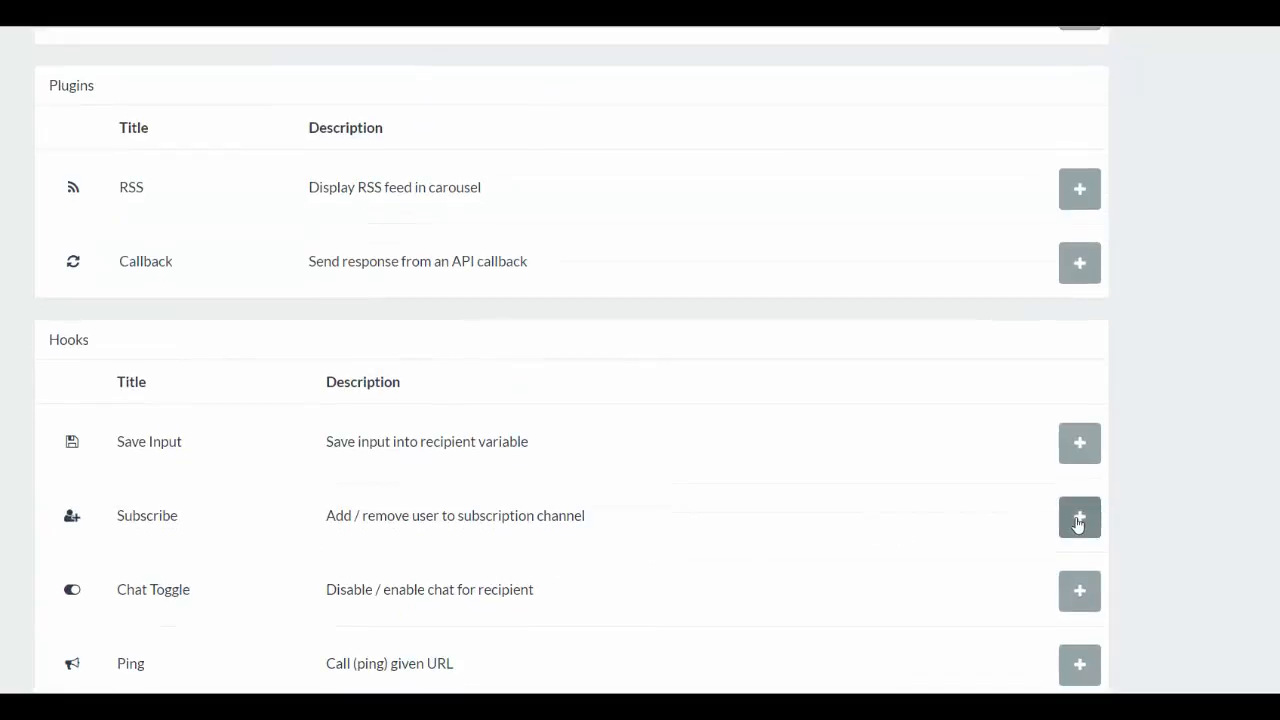
{"action": "left_click", "coordinate": [1079, 517]}
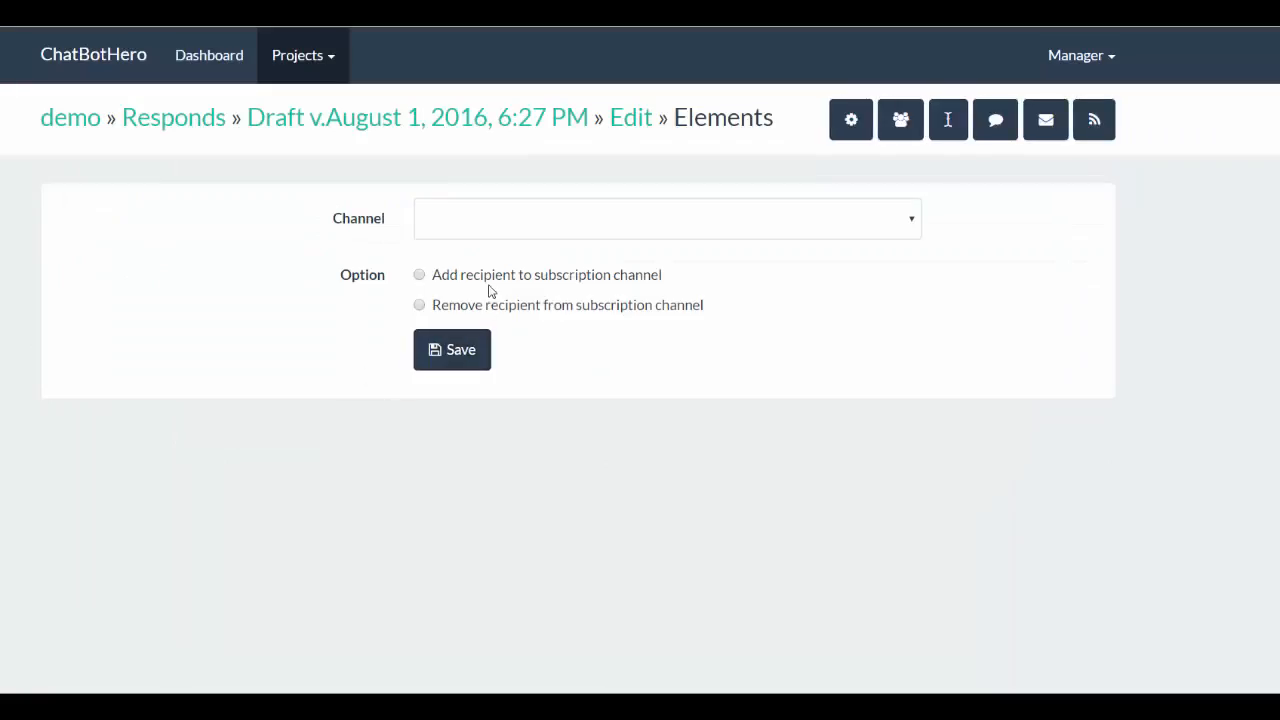
{"action": "left_click", "coordinate": [500, 209]}
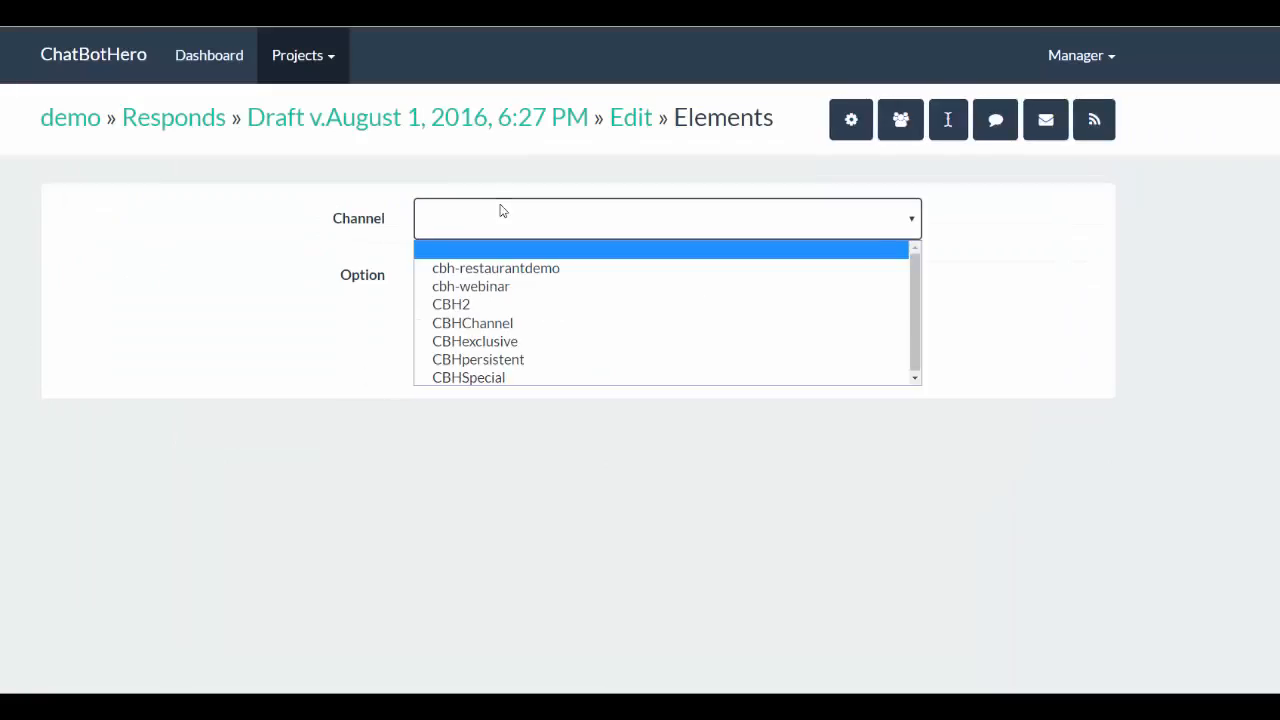
{"action": "left_click", "coordinate": [485, 325]}
{"action": "left_click", "coordinate": [459, 278]}
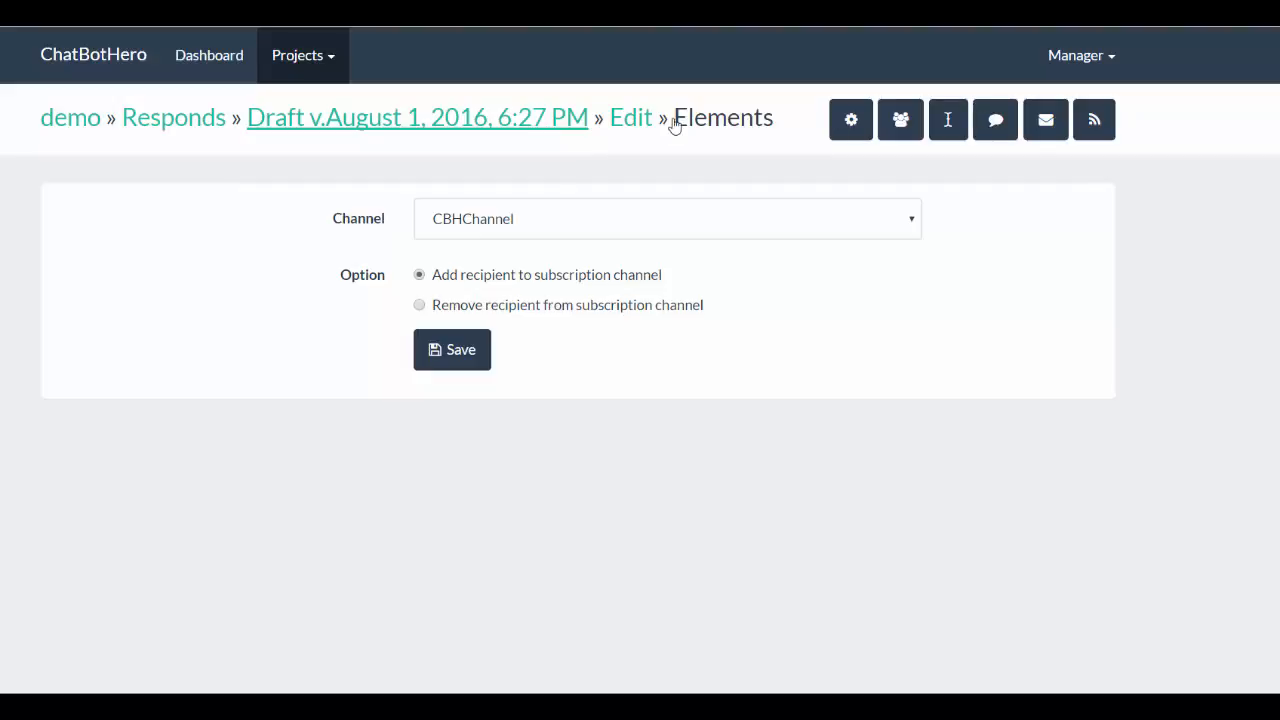
- Review the demo project's channels list and open the cbh-restaurantdemo channel
{"action": "left_click", "coordinate": [1100, 134]}
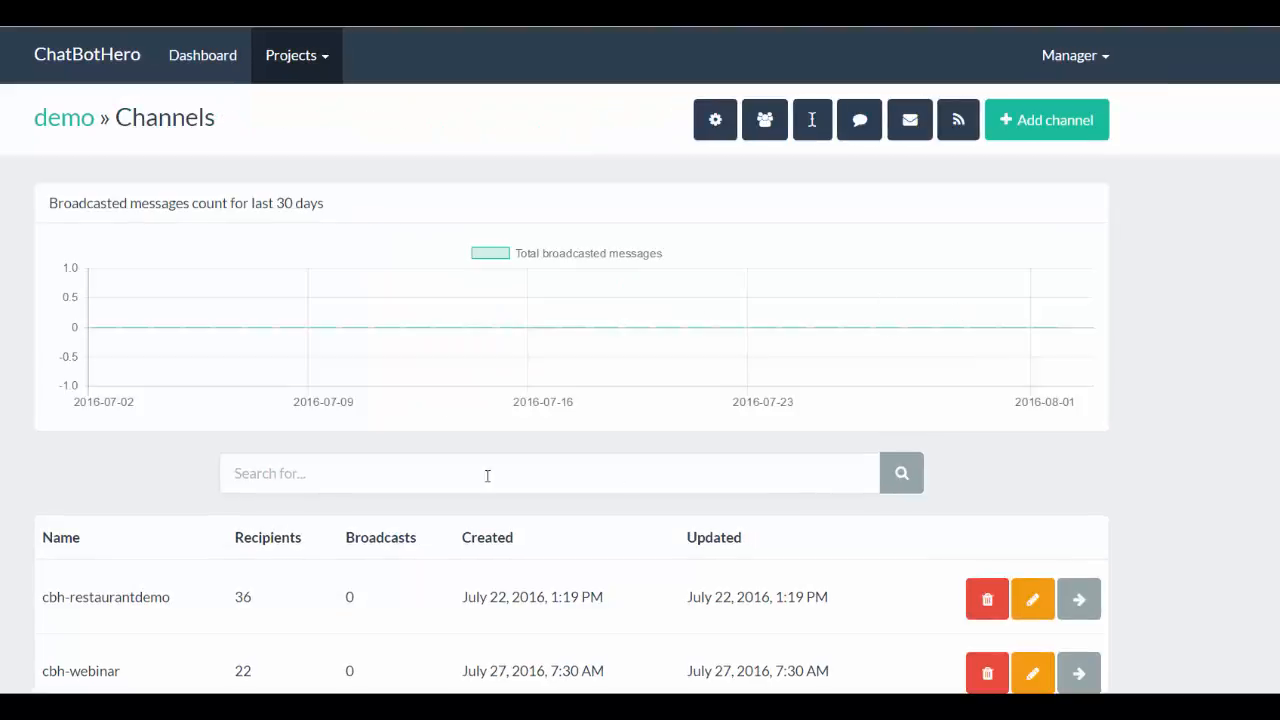
{"action": "scroll", "coordinate": [494, 530], "scroll_direction": "down", "scroll_amount": 2}
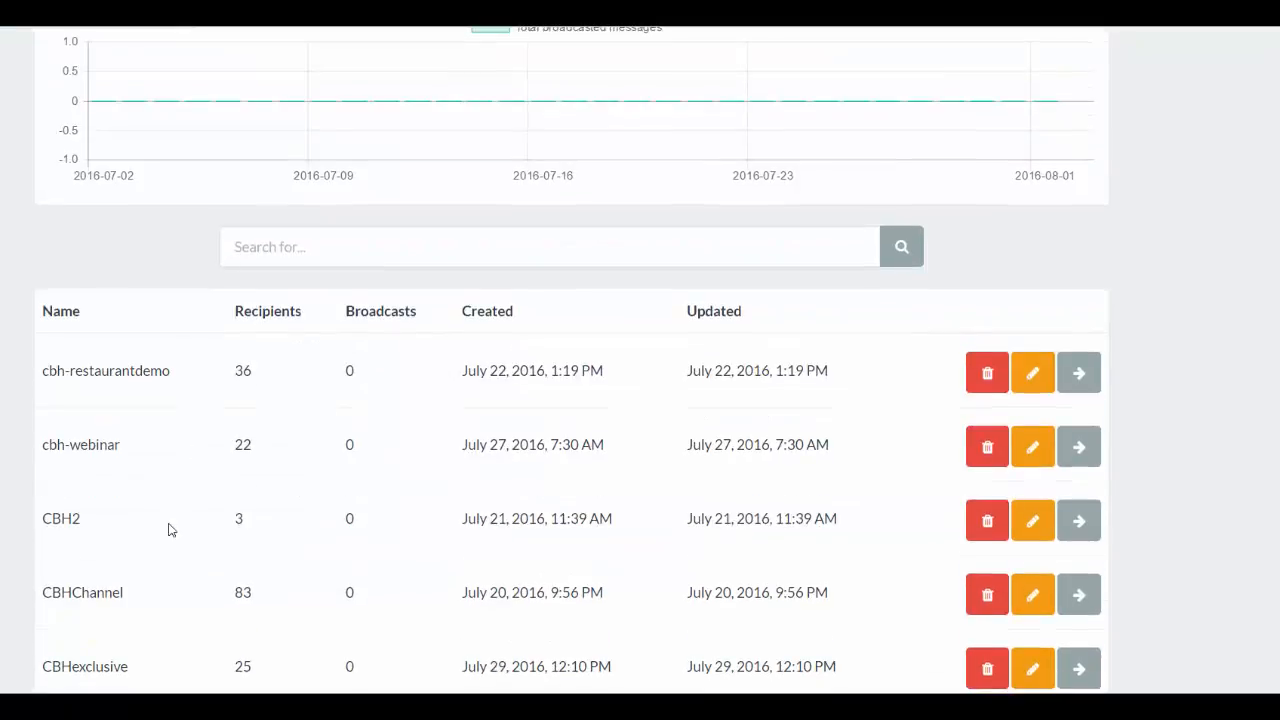
{"action": "scroll", "coordinate": [1044, 217], "scroll_direction": "up", "scroll_amount": 3}
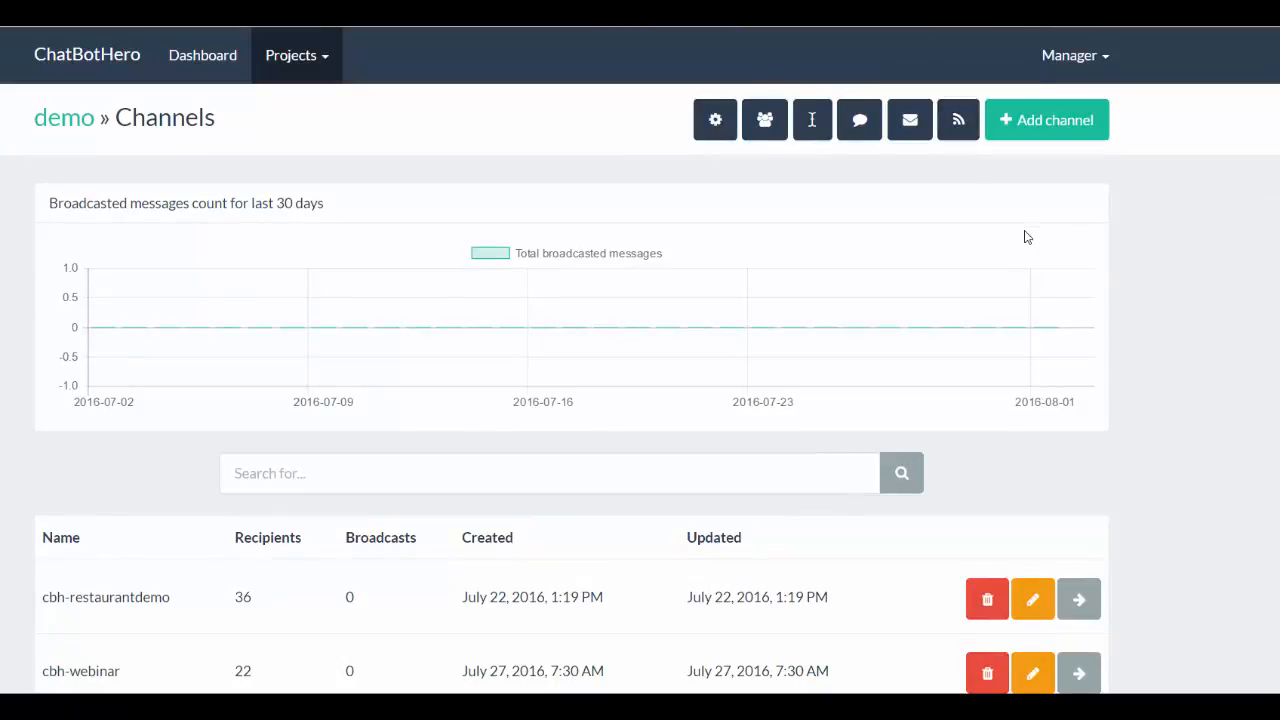
{"action": "scroll", "coordinate": [1049, 319], "scroll_direction": "down", "scroll_amount": 4}
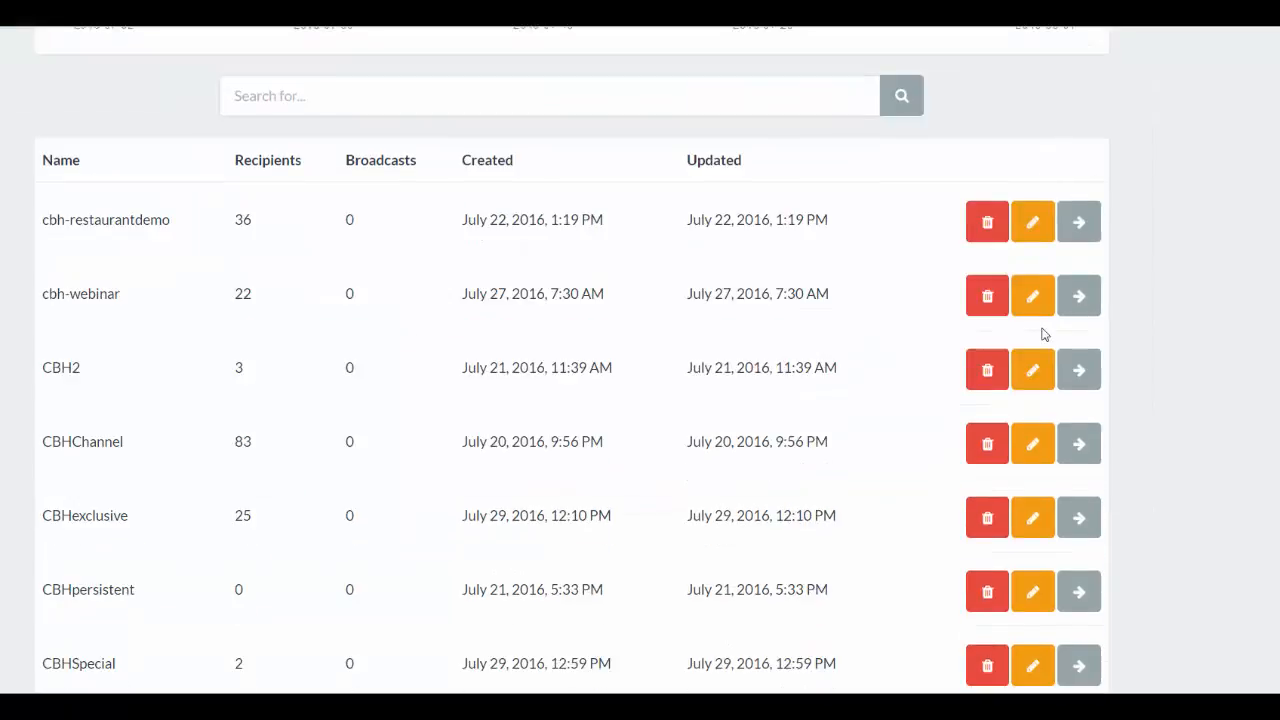
{"action": "scroll", "coordinate": [1043, 334], "scroll_direction": "up", "scroll_amount": 4}
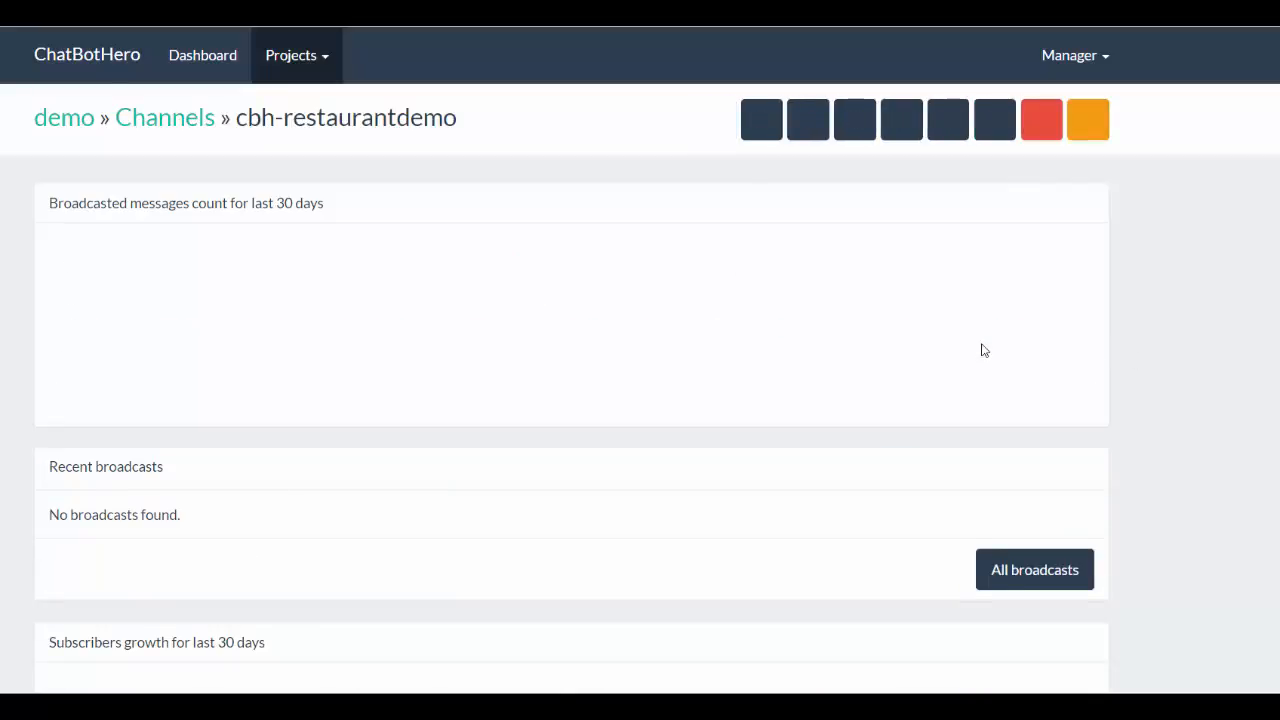
- Start a new broadcast for the cbh-restaurantdemo channel, scheduled by Project timezone, and open its interval for editing
{"action": "scroll", "coordinate": [670, 406], "scroll_direction": "down", "scroll_amount": 2}
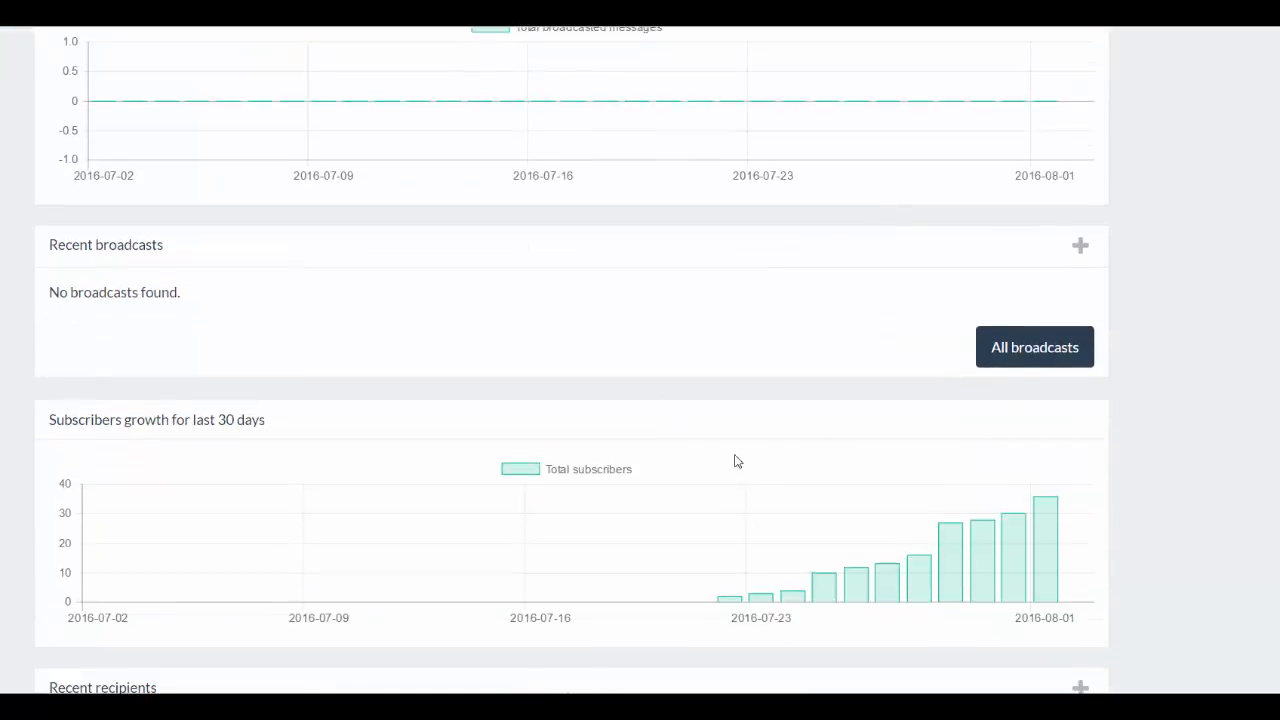
{"action": "left_click", "coordinate": [1079, 247]}
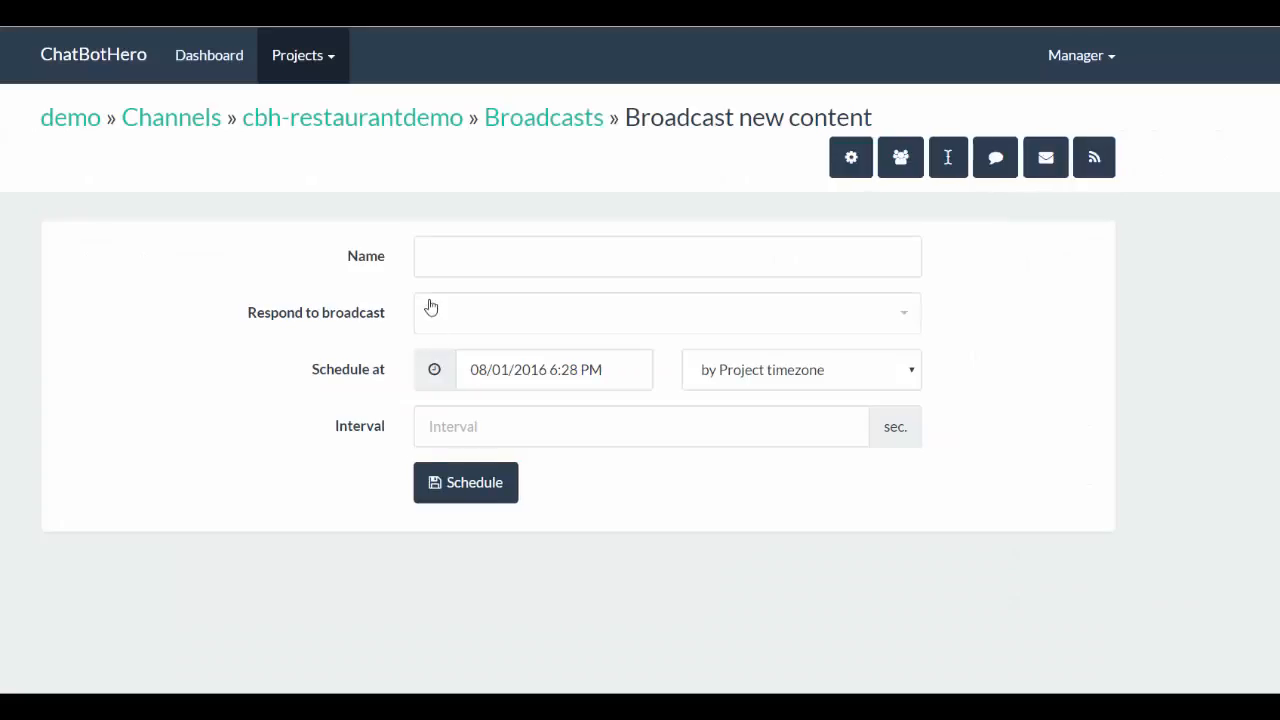
{"action": "left_click", "coordinate": [477, 258]}
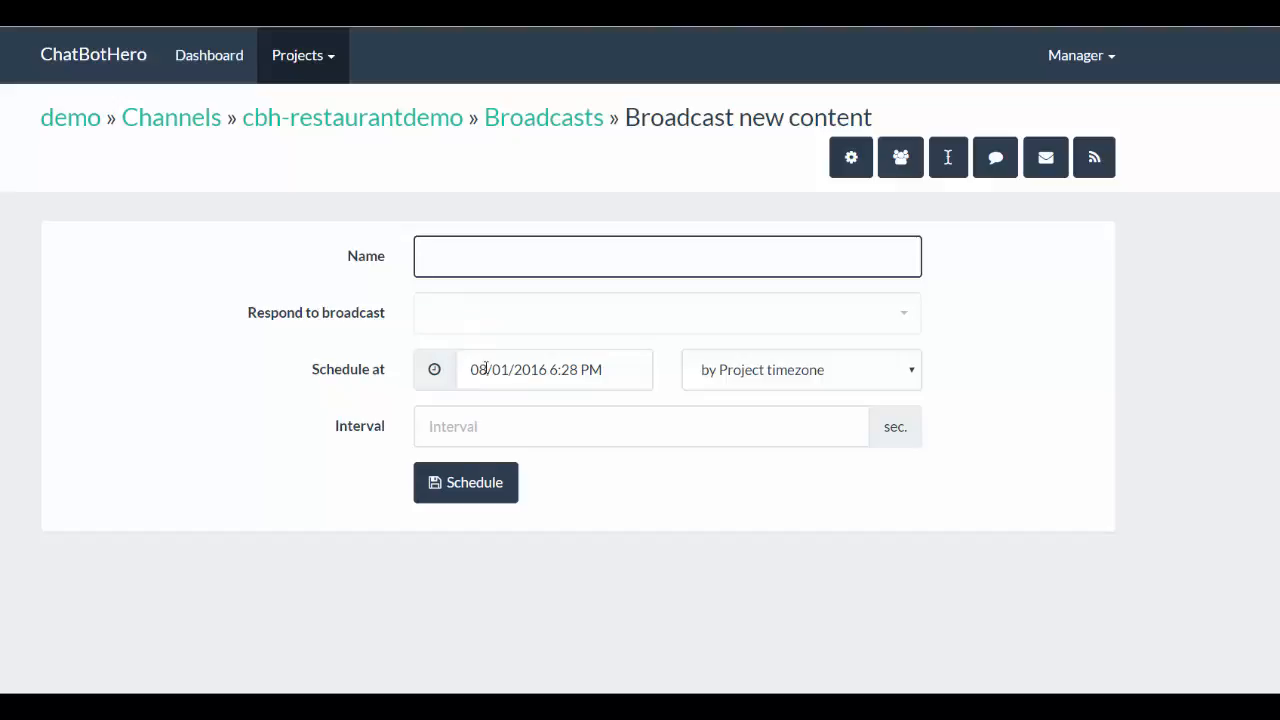
{"action": "left_click", "coordinate": [752, 378]}
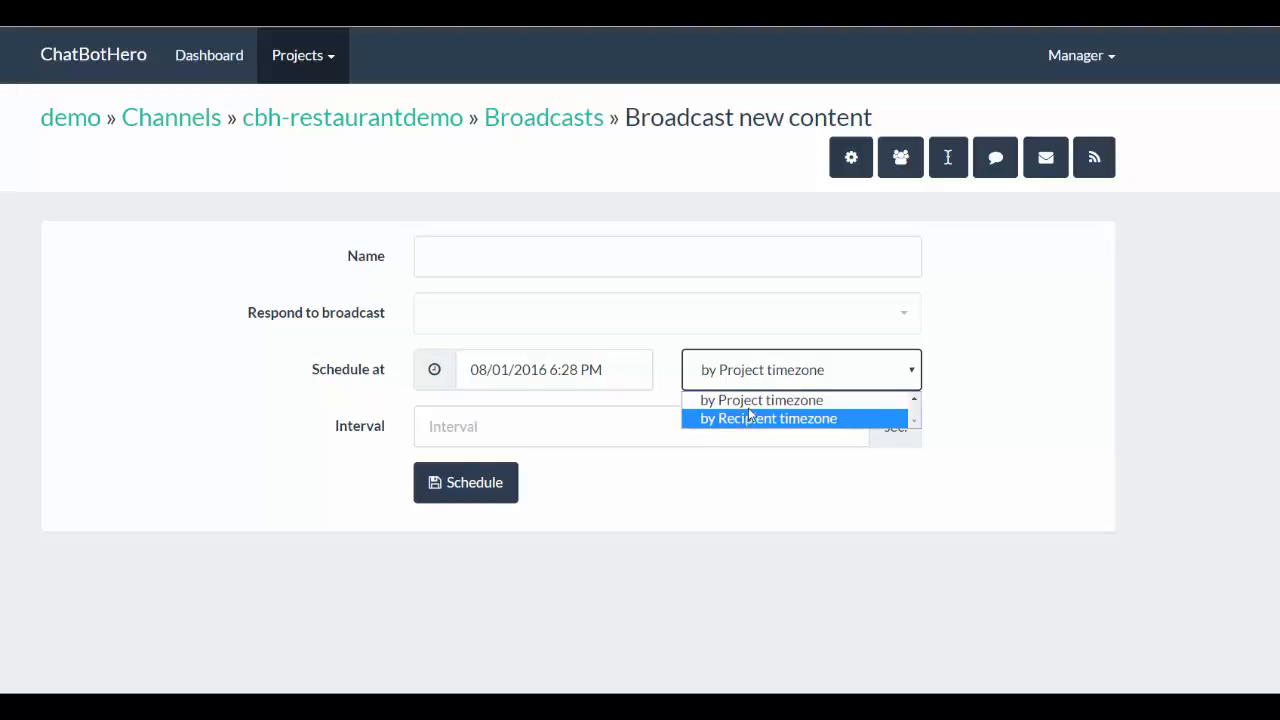
{"action": "left_click", "coordinate": [740, 401]}
{"action": "left_click", "coordinate": [546, 432]}
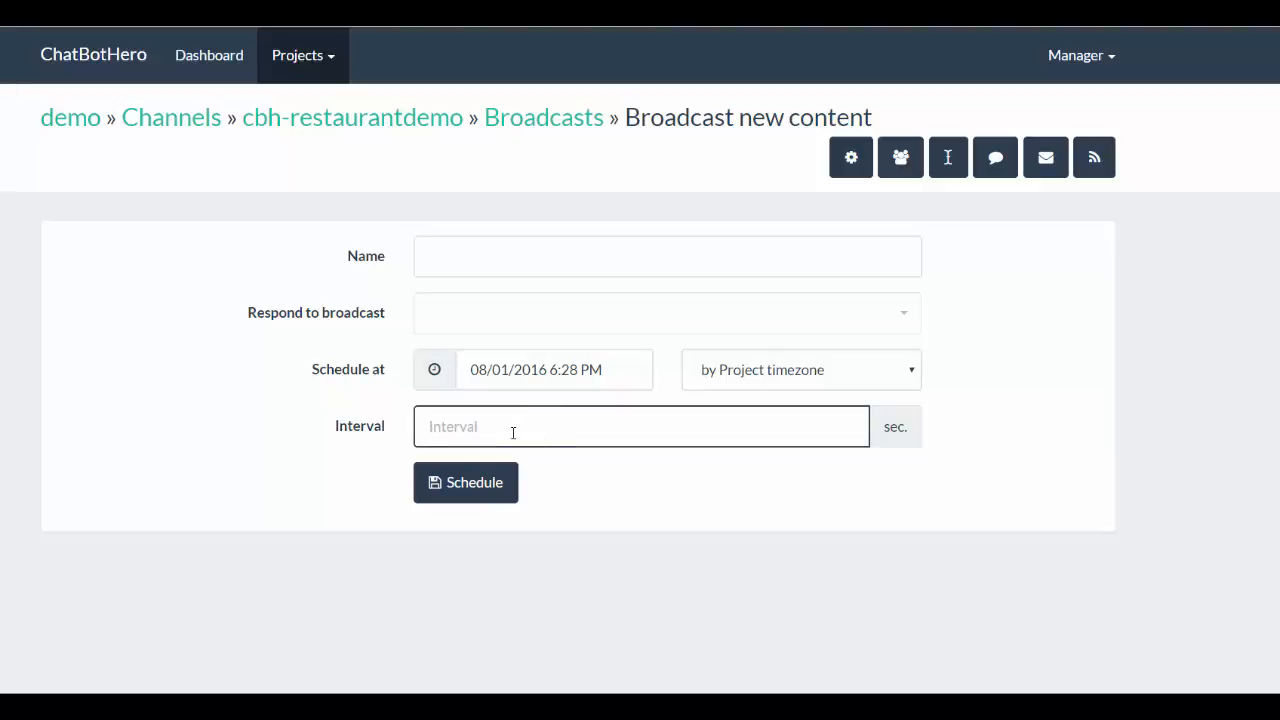